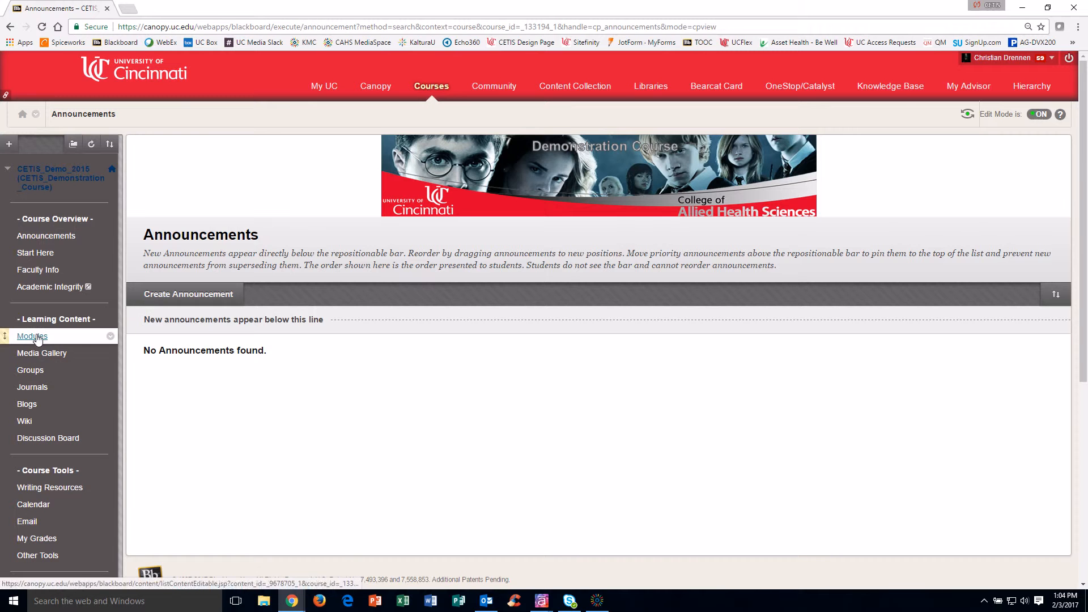
Step: Open 'Module 5 - Topic Title Here' from the course's Modules list
{"action": "left_click", "coordinate": [37, 337]}
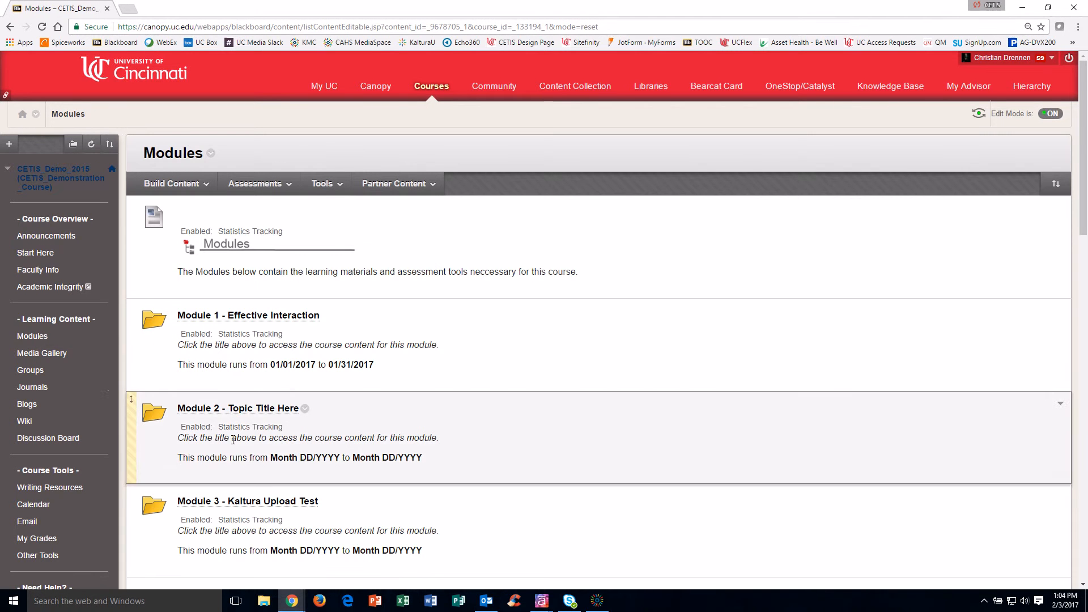
{"action": "scroll", "coordinate": [243, 466], "scroll_direction": "down", "scroll_amount": 3}
{"action": "scroll", "coordinate": [244, 466], "scroll_direction": "down", "scroll_amount": 1}
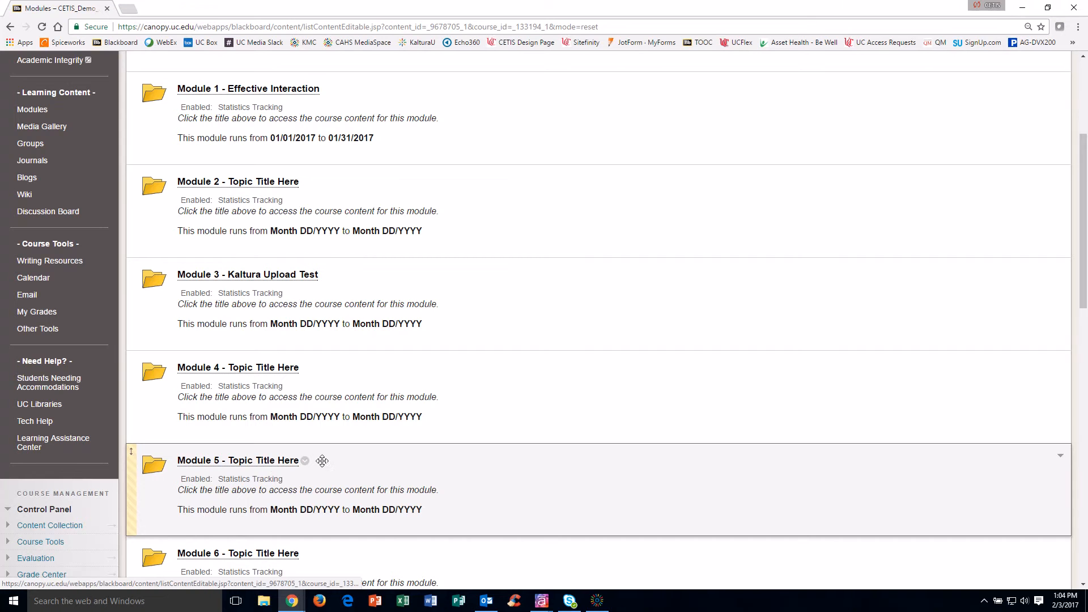
{"action": "left_click", "coordinate": [275, 462]}
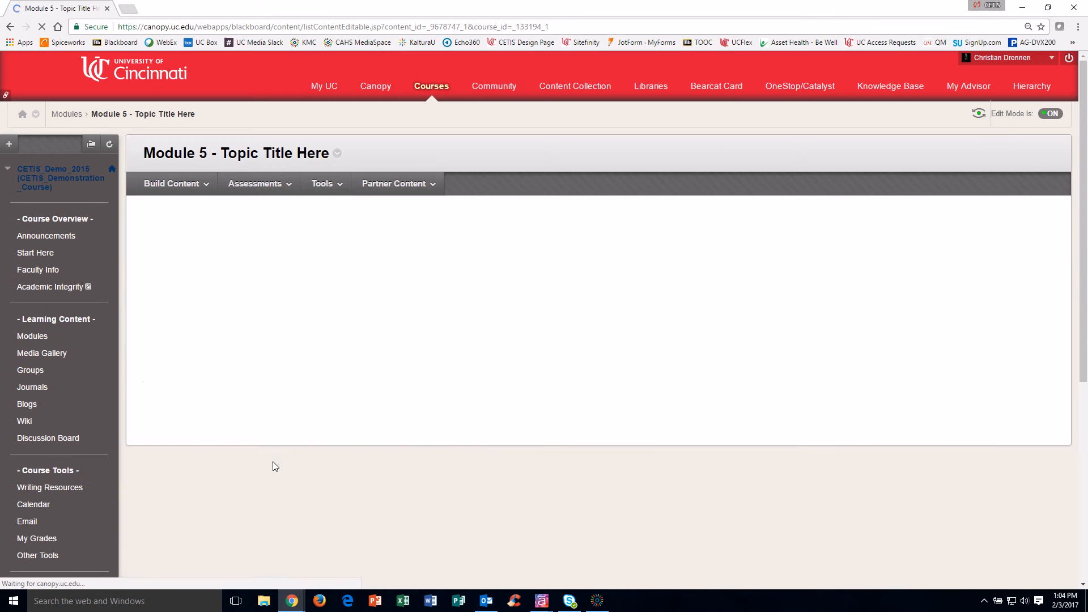
Step: Create a new test in Module 5 from Assessments > Test and begin its Test Information form
{"action": "left_click", "coordinate": [261, 184]}
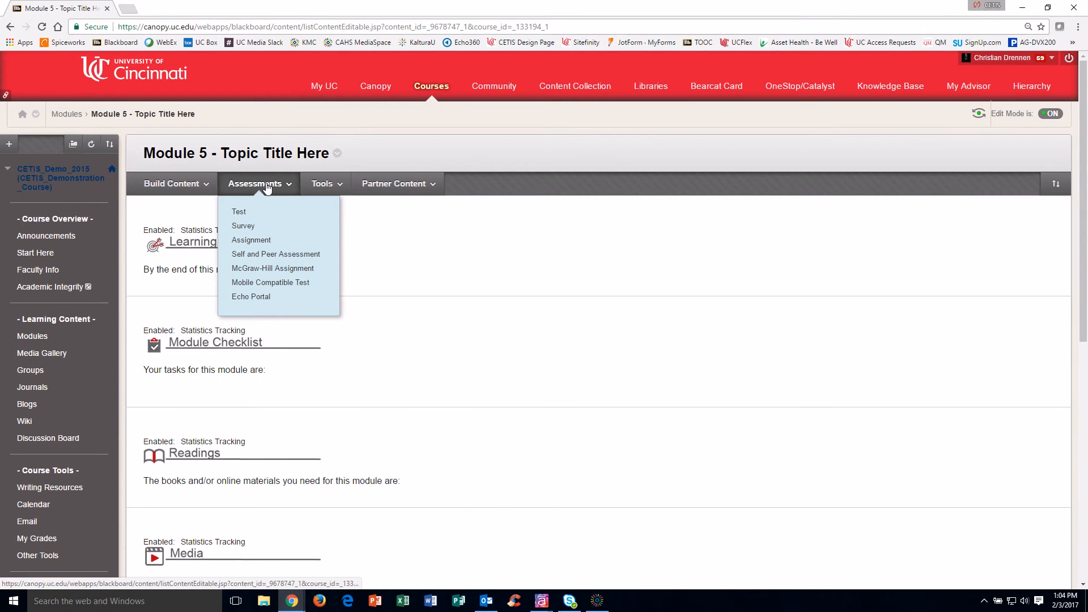
{"action": "left_click", "coordinate": [243, 212]}
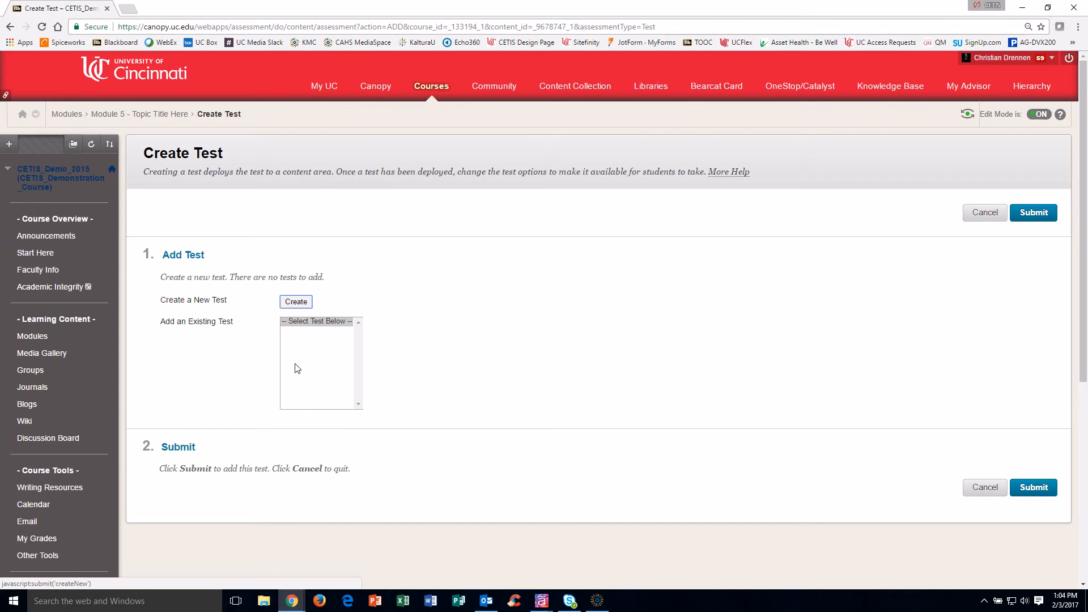
{"action": "left_click", "coordinate": [302, 306]}
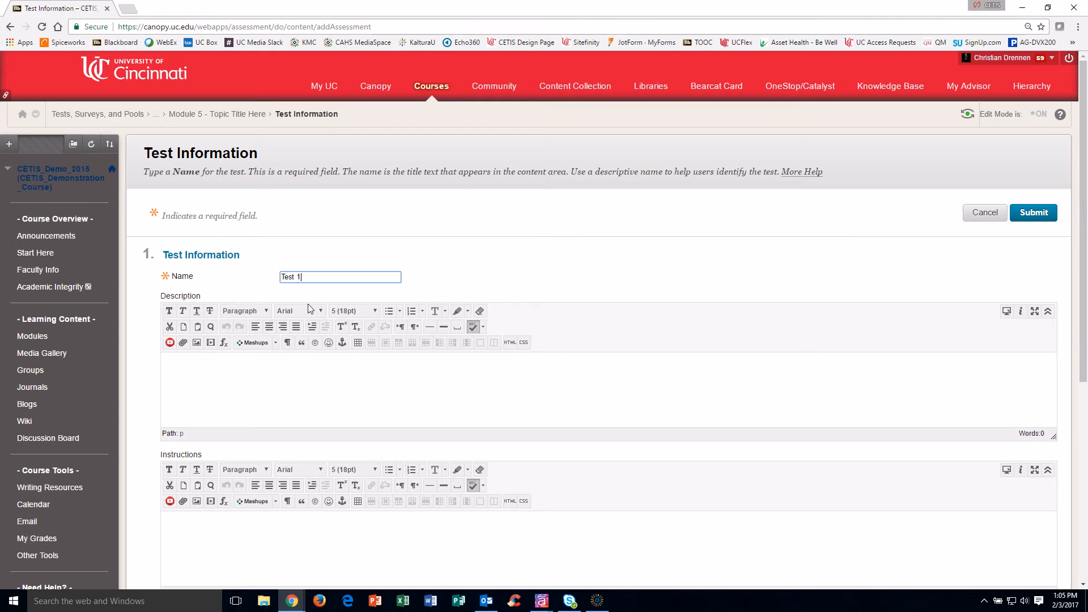
{"action": "left_click", "coordinate": [279, 405]}
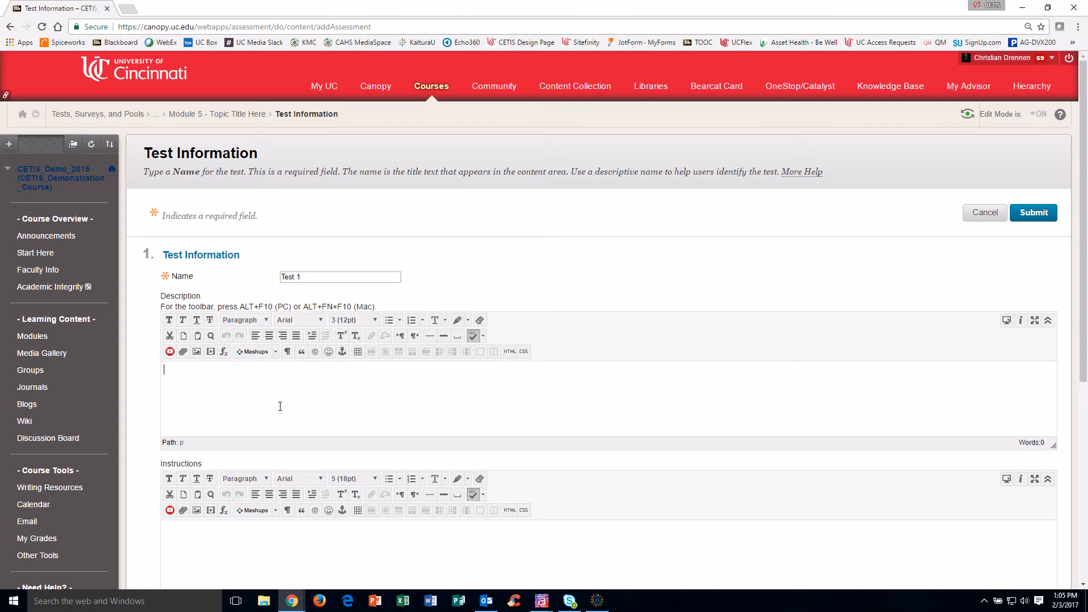
Step: Enter the description 'covering chapters 1-5' and a first instructions line about timing
{"action": "type", "text": "covering chapters 1-5"}
{"action": "scroll", "coordinate": [280, 406], "scroll_direction": "down", "scroll_amount": 1}
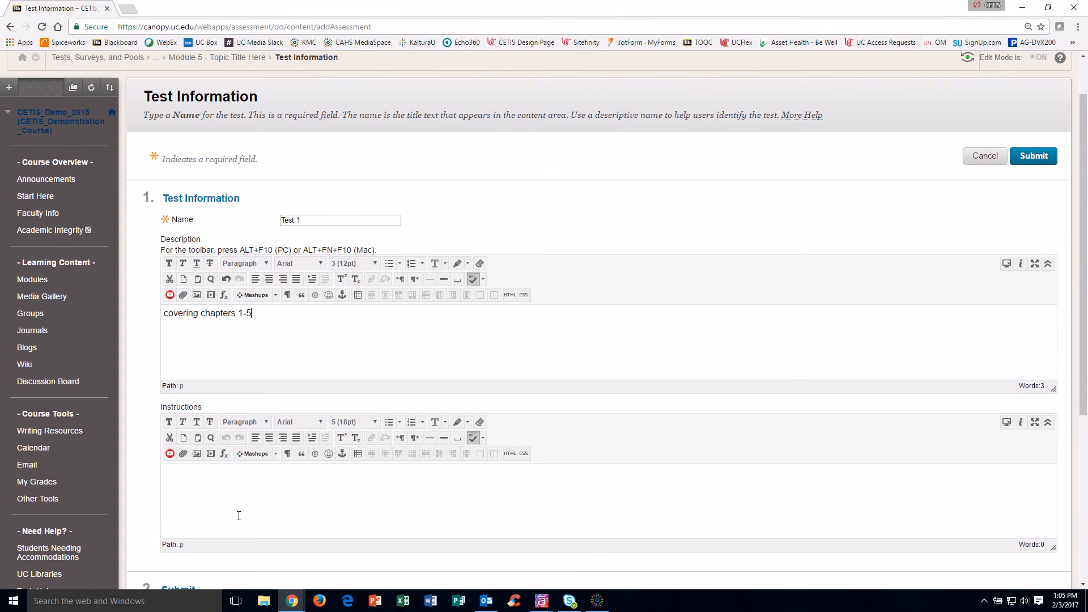
{"action": "left_click", "coordinate": [244, 503]}
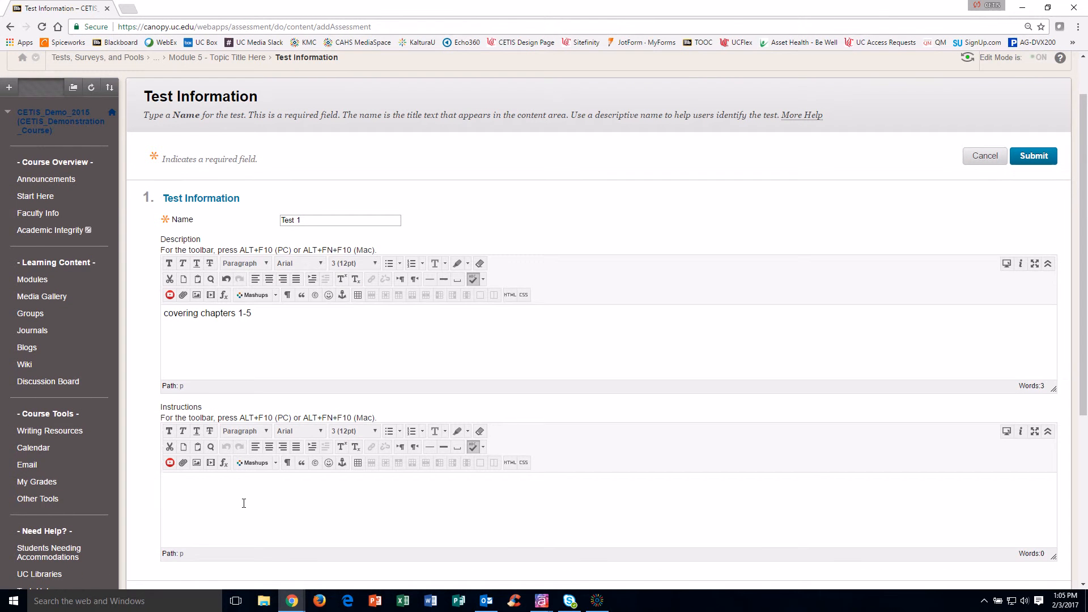
{"action": "type", "text": "60 minteus timed"}
Step: Correct the misspelling so the first instruction reads '60 minutes timed'
{"action": "left_click", "coordinate": [201, 481]}
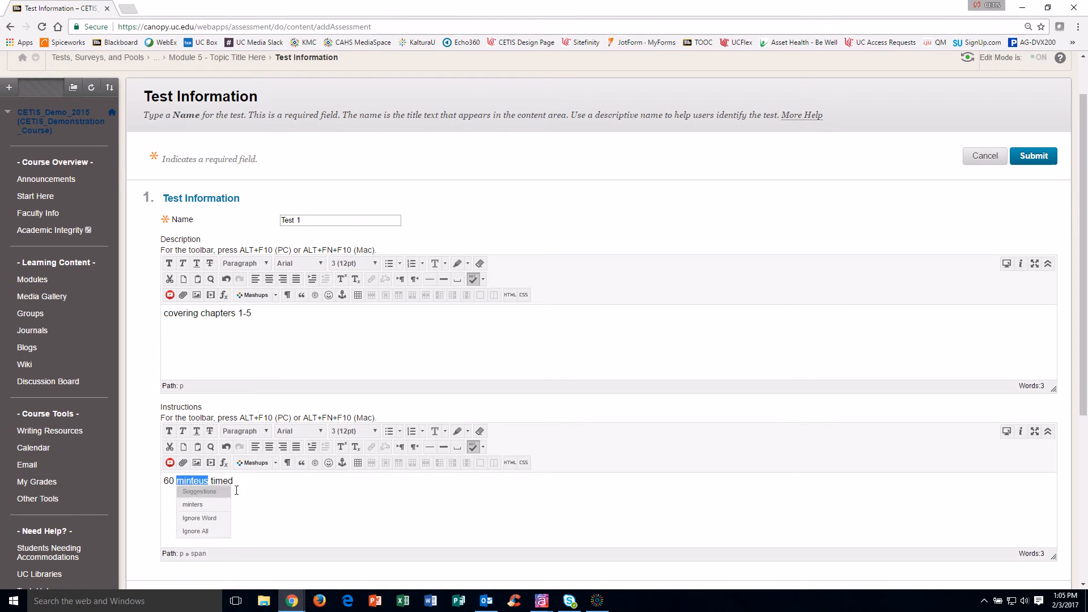
{"action": "left_click", "coordinate": [212, 504]}
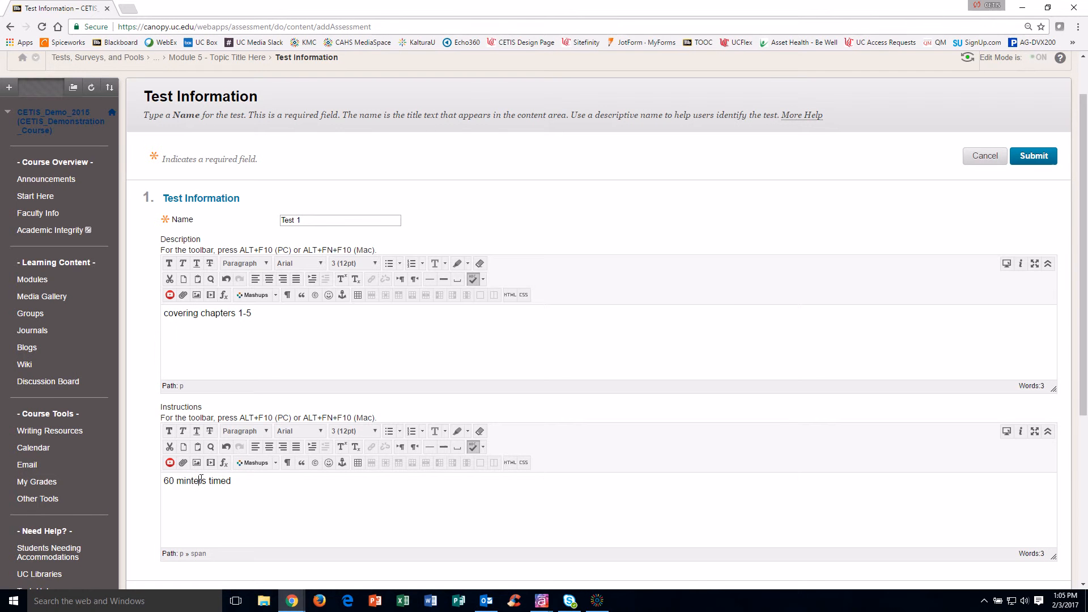
{"action": "left_click_drag", "start_coordinate": [206, 480], "coordinate": [212, 481]}
{"action": "key", "text": "BackSpace"}
{"action": "key", "text": "BackSpace"}
{"action": "key", "text": "BackSpace"}
{"action": "key", "text": "BackSpace"}
{"action": "key", "text": "BackSpace"}
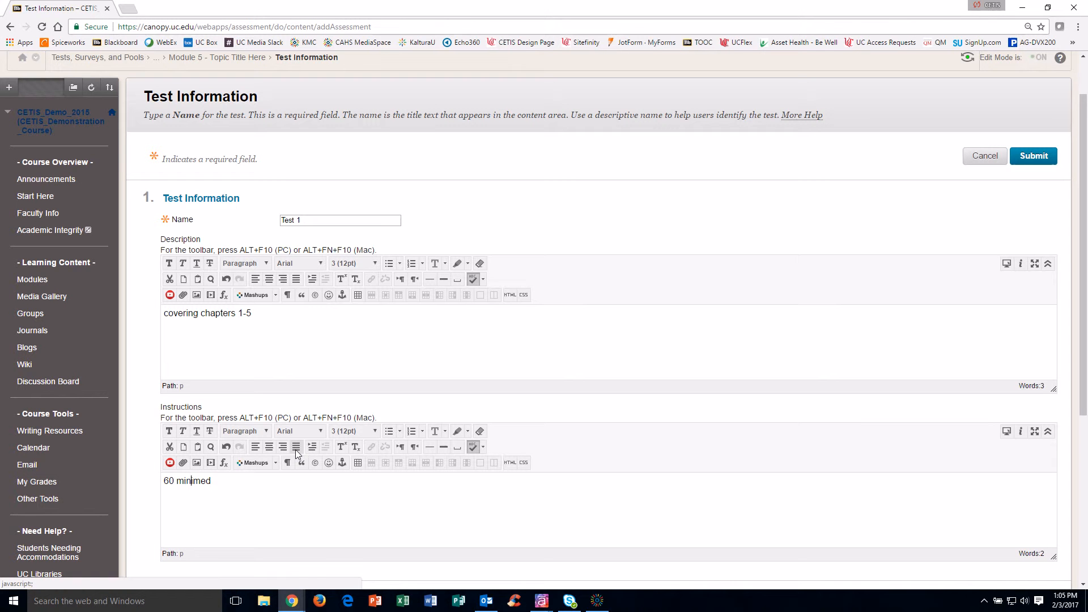
{"action": "type", "text": "utest"}
{"action": "key", "text": "BackSpace"}
{"action": "key", "text": "Right"}
{"action": "type", "text": "t"}
{"action": "key", "text": "End"}
Step: Add the line '30 questions x 1pt per question' and submit the new test
{"action": "type", "text": "30questions x 1"}
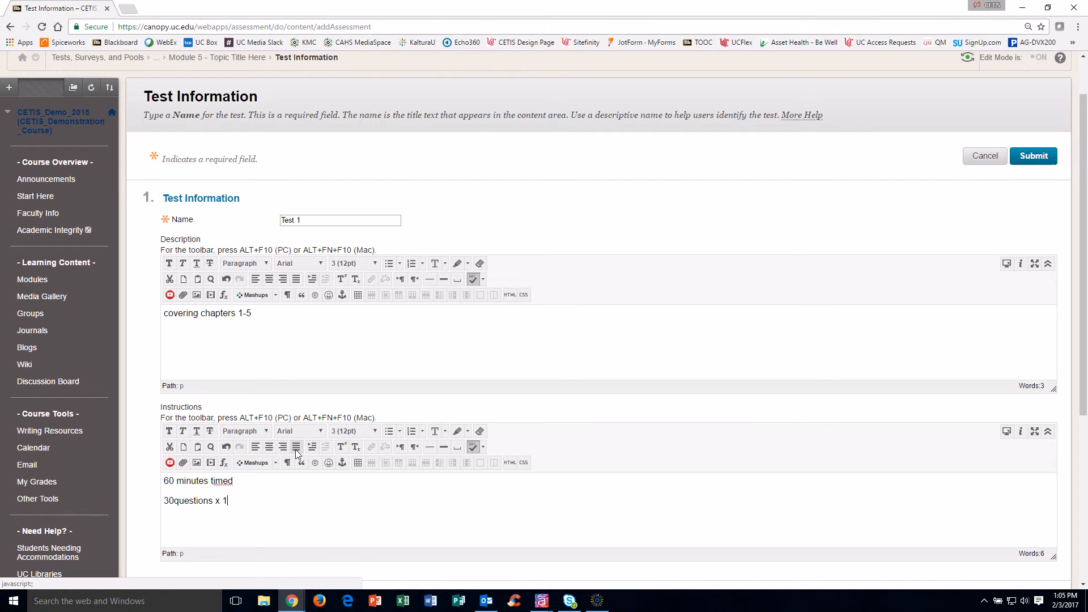
{"action": "type", "text": "pt per question"}
{"action": "scroll", "coordinate": [294, 449], "scroll_direction": "down", "scroll_amount": 3}
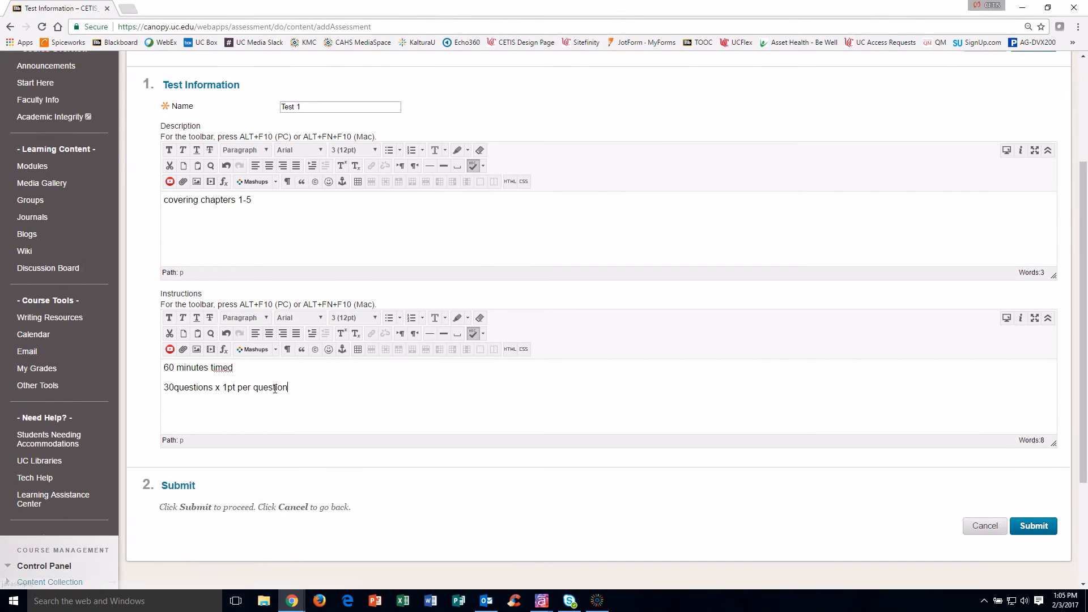
{"action": "left_click", "coordinate": [1044, 469]}
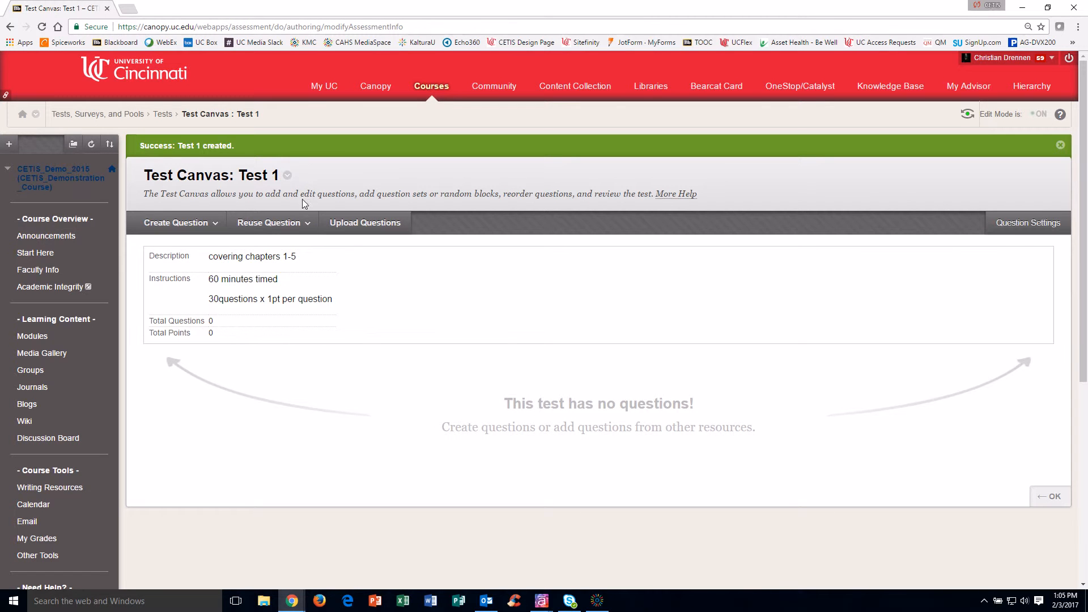
Step: On Test 1's canvas, start a True/False question from Create Question
{"action": "left_click", "coordinate": [289, 224]}
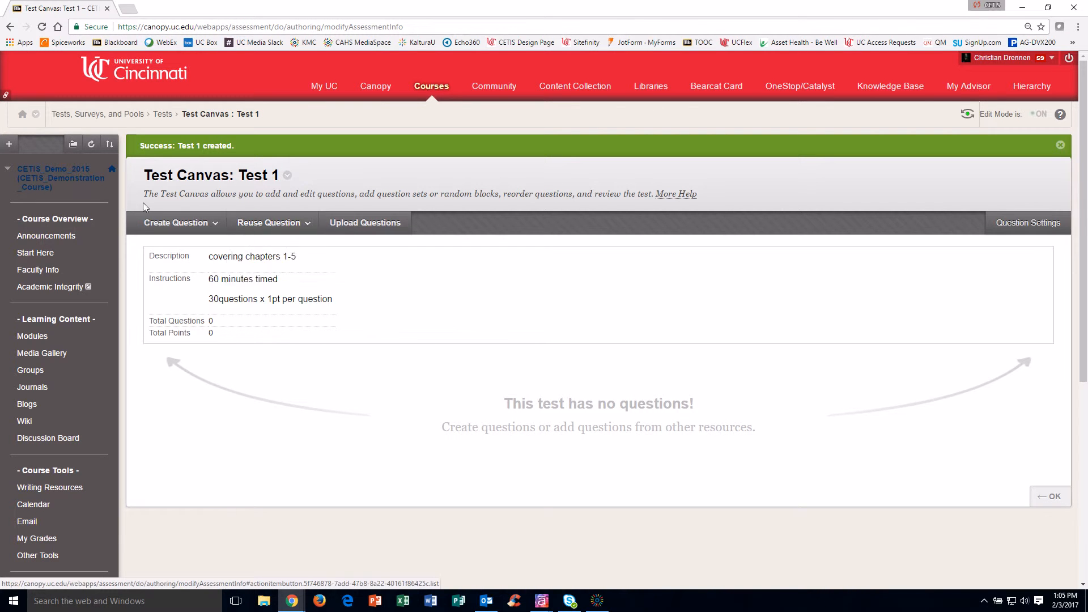
{"action": "left_click", "coordinate": [178, 224]}
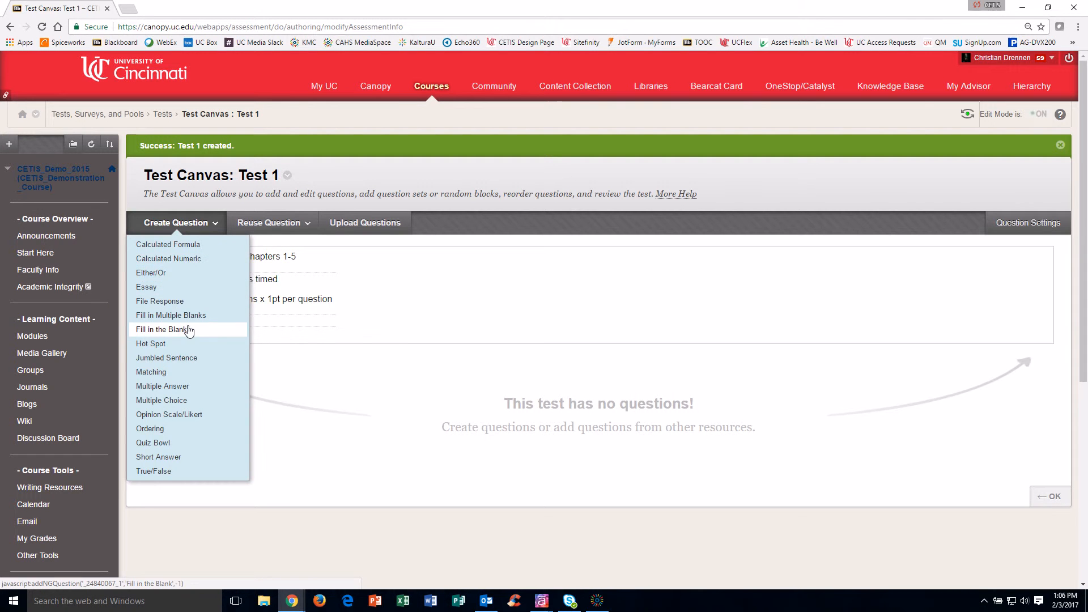
{"action": "mouse_move", "coordinate": [178, 224]}
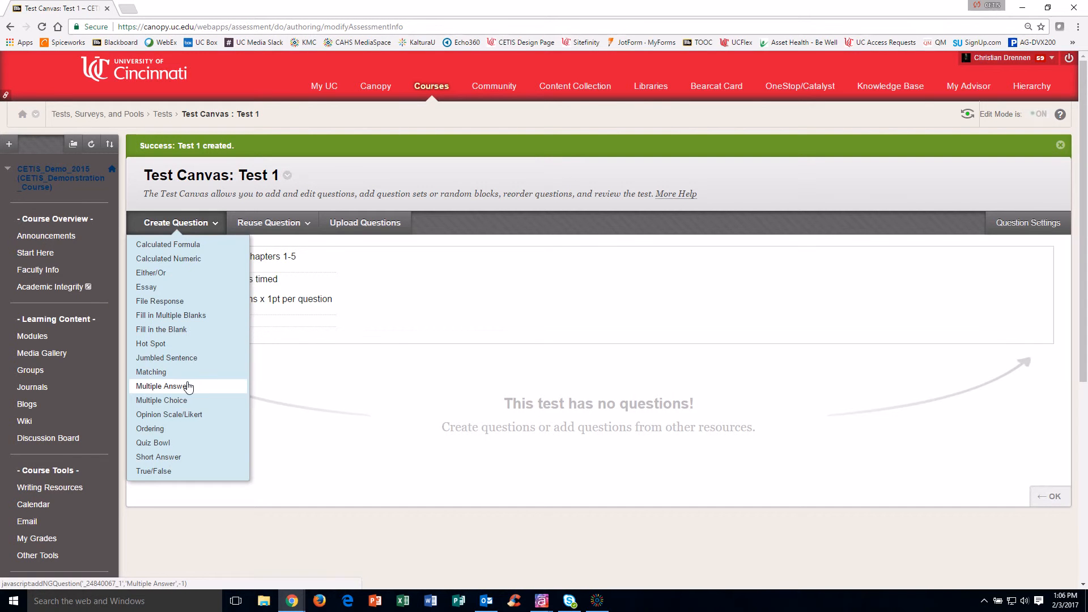
{"action": "left_click", "coordinate": [175, 470]}
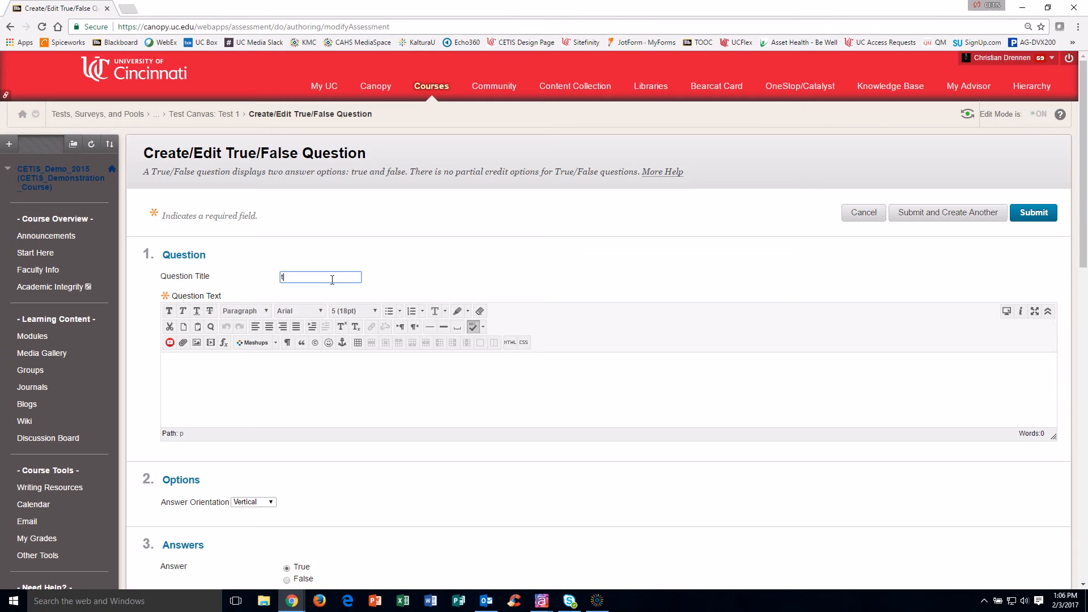
Step: Title the question 't/f test question' and enter question text about the coolest ID in CETIS
{"action": "type", "text": "t/f test question"}
{"action": "left_click", "coordinate": [209, 388]}
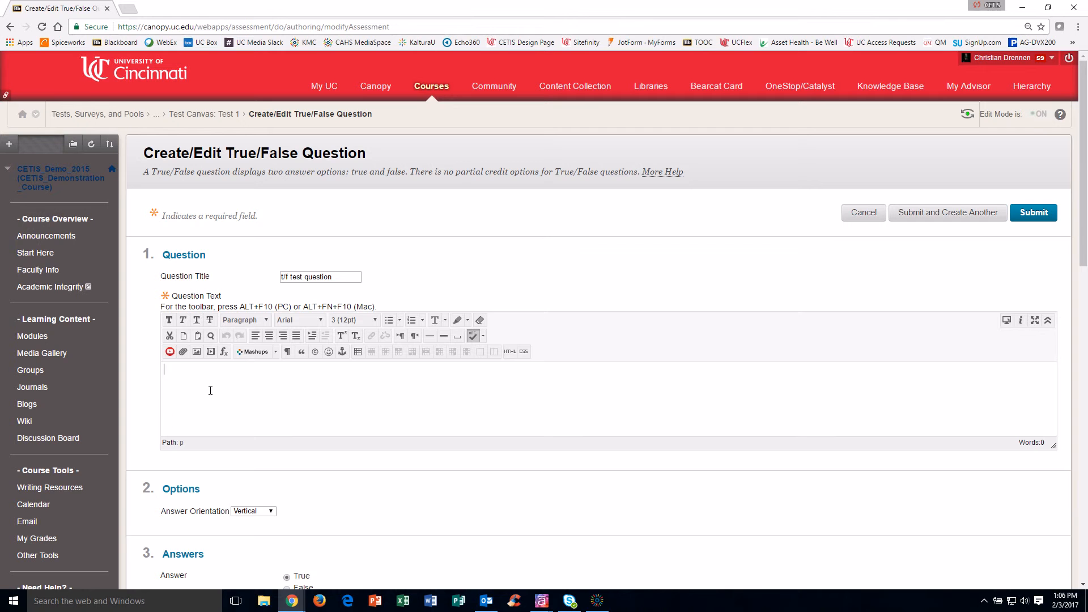
{"action": "type", "text": "who is the coolest"}
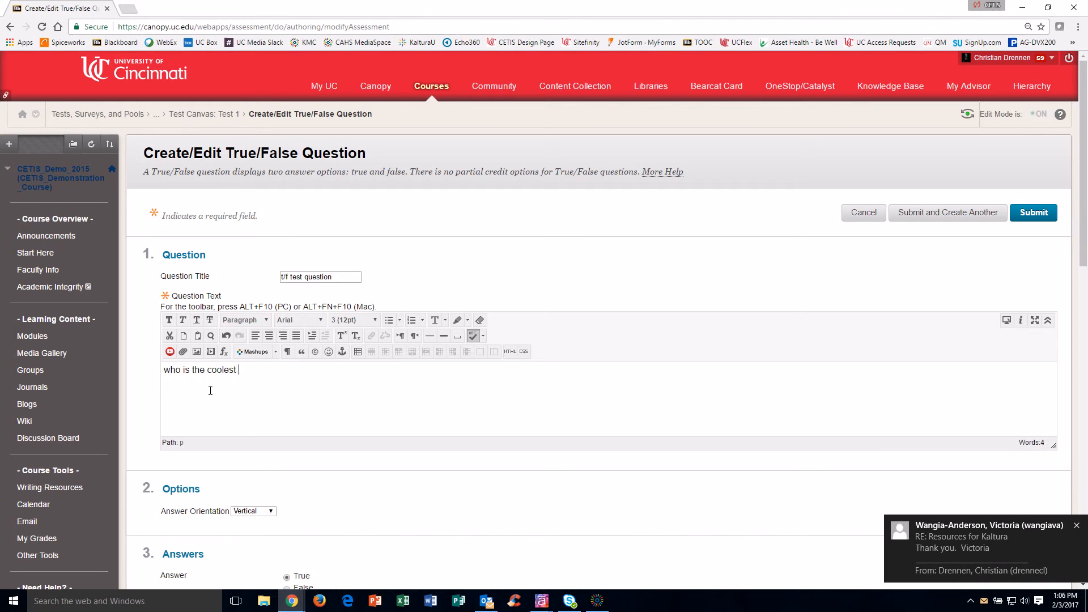
{"action": "type", "text": " id in cetis? CHRIS?"}
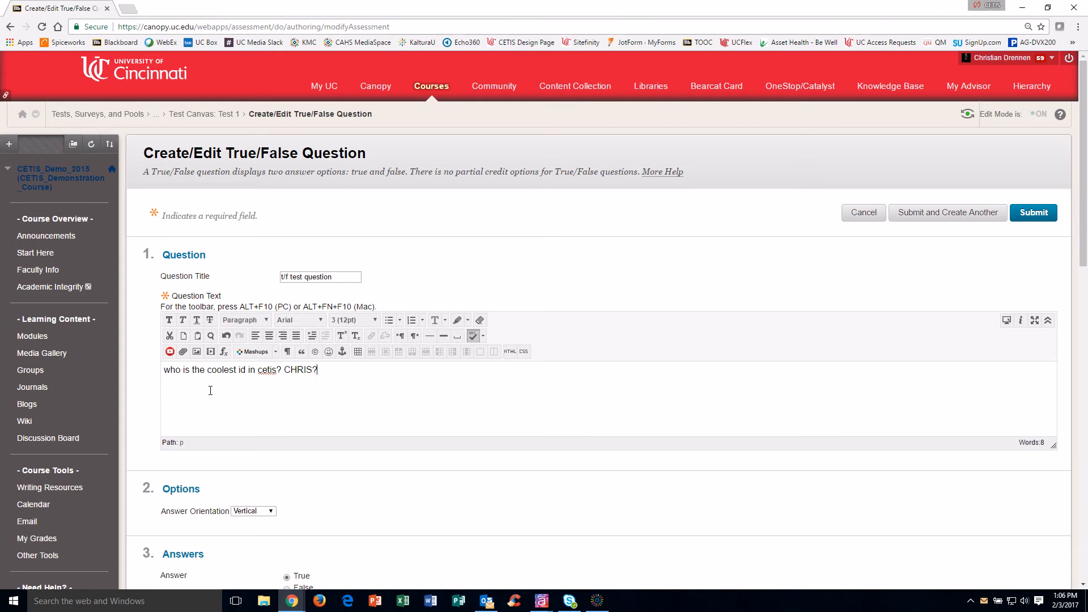
Step: Add correct feedback 'YES HE IS' and incorrect feedback praising the named person, then save
{"action": "scroll", "coordinate": [227, 390], "scroll_direction": "down", "scroll_amount": 5}
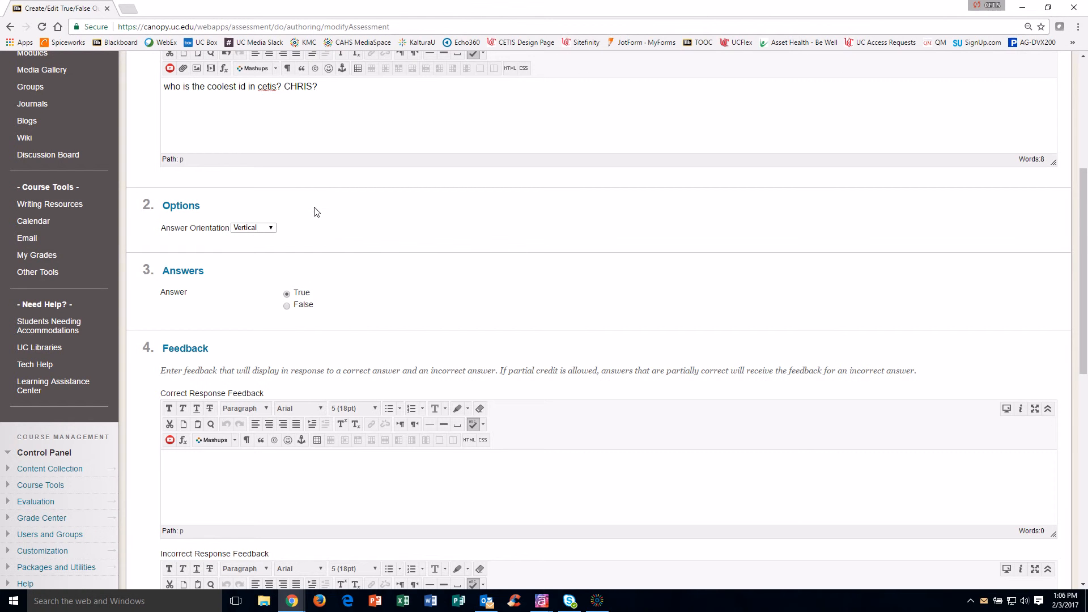
{"action": "scroll", "coordinate": [295, 301], "scroll_direction": "down", "scroll_amount": 3}
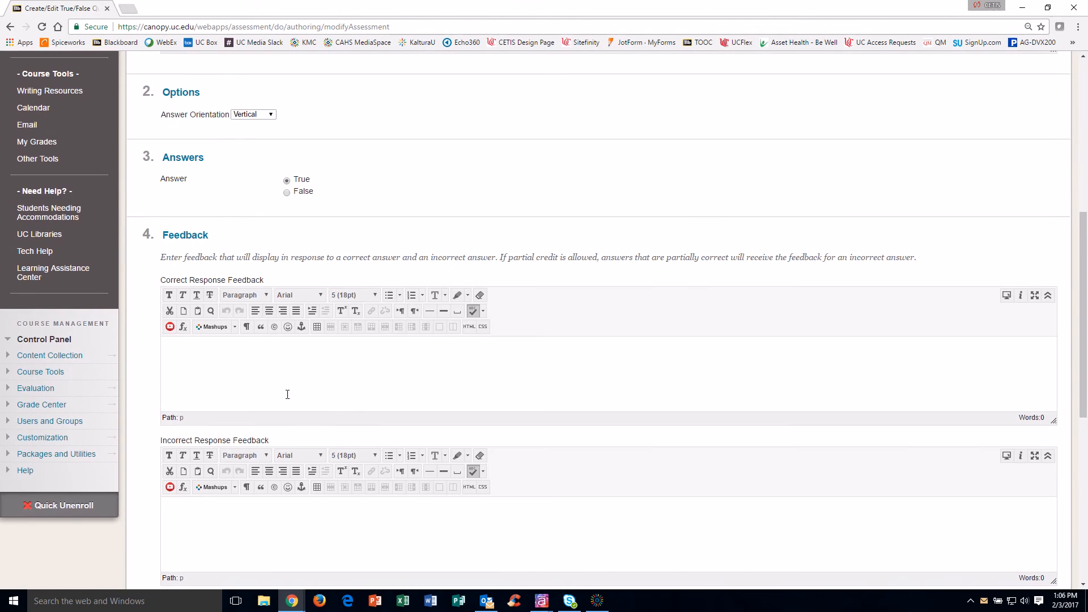
{"action": "left_click", "coordinate": [280, 374]}
{"action": "scroll", "coordinate": [279, 374], "scroll_direction": "down", "scroll_amount": 1}
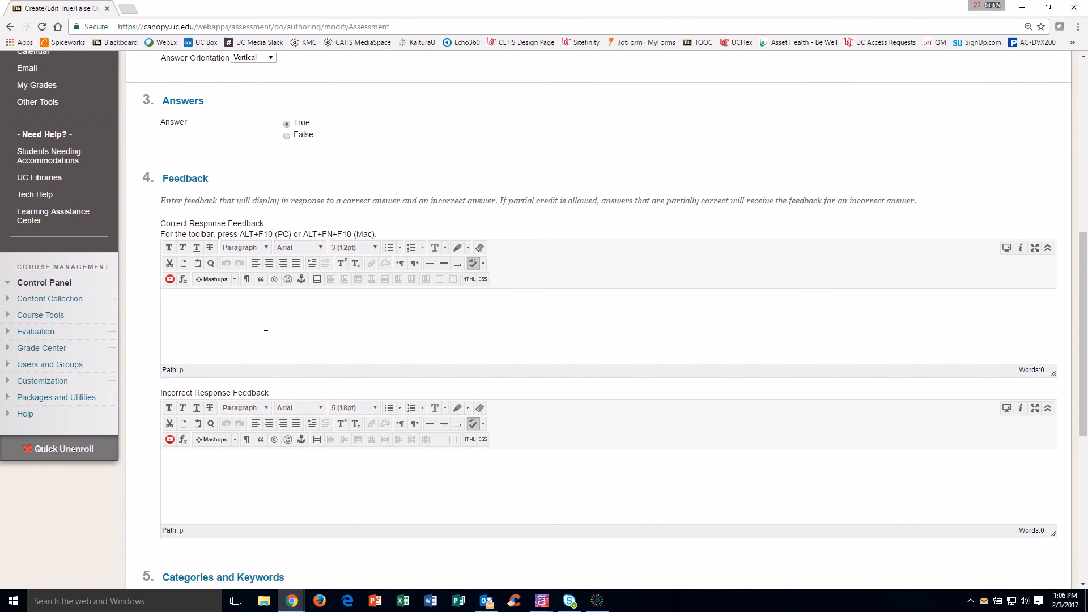
{"action": "type", "text": "YES HE IS!"}
{"action": "left_click", "coordinate": [324, 473]}
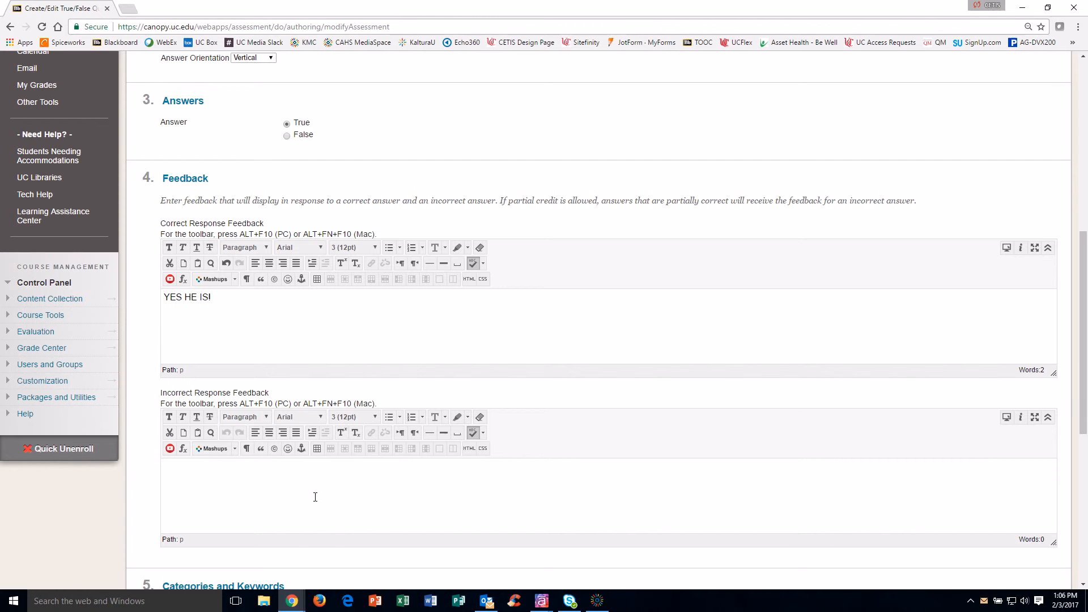
{"action": "type", "text": "Chris is swag!"}
{"action": "scroll", "coordinate": [315, 497], "scroll_direction": "down", "scroll_amount": 7}
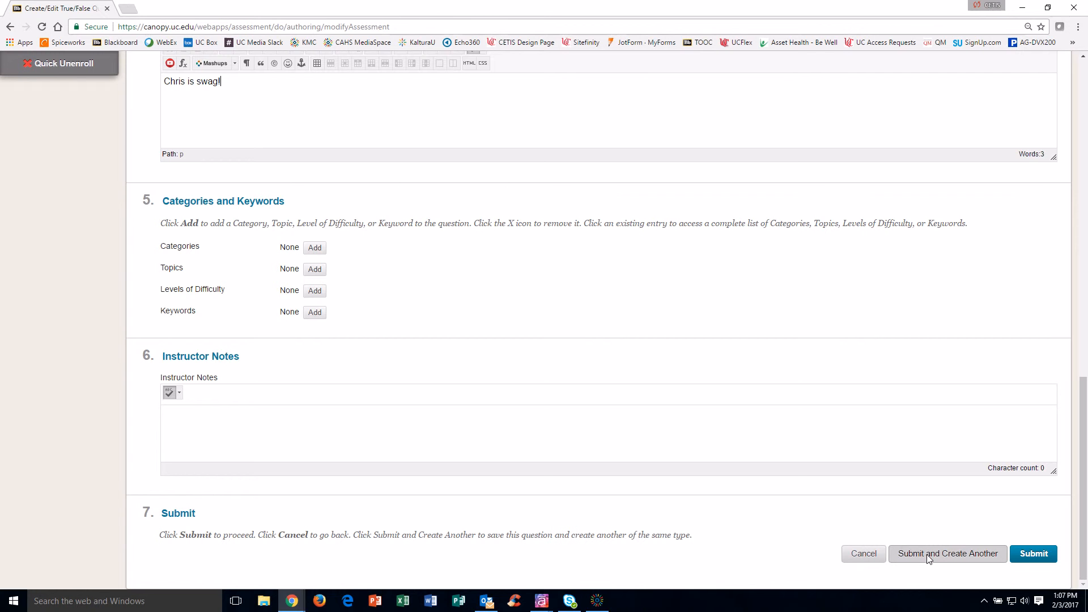
{"action": "left_click", "coordinate": [1050, 558]}
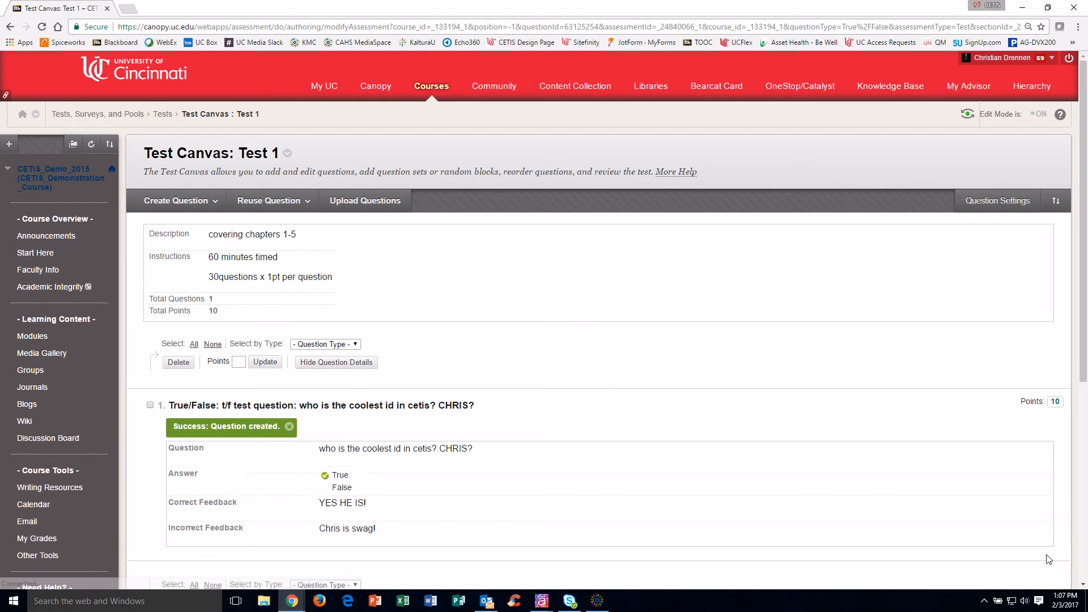
Step: Change the selected True/False question's points to 2 and return to Create Test with OK
{"action": "scroll", "coordinate": [510, 357], "scroll_direction": "down", "scroll_amount": 1}
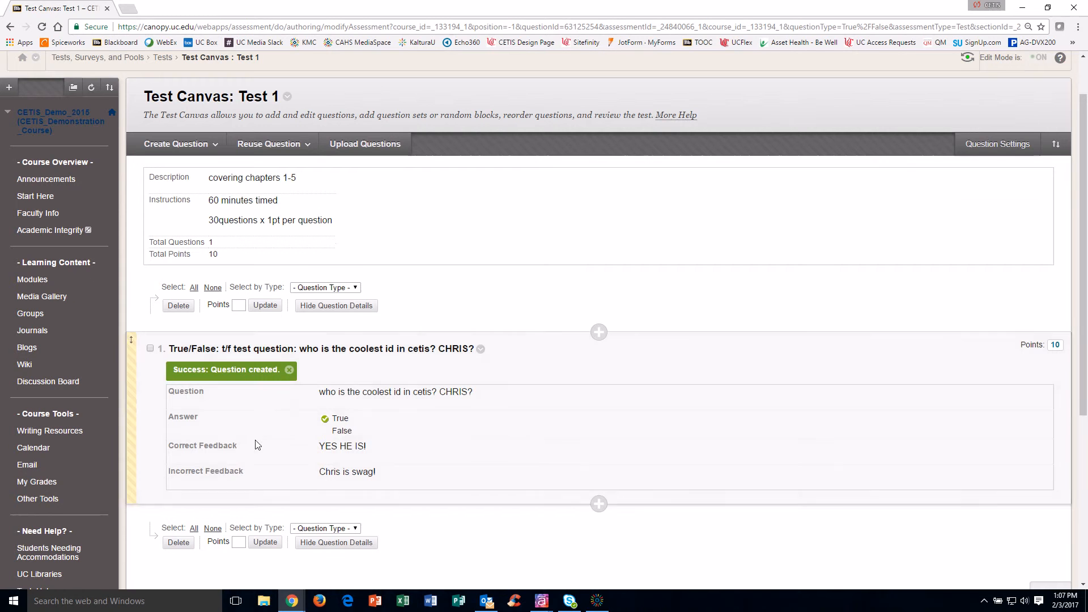
{"action": "scroll", "coordinate": [337, 415], "scroll_direction": "down", "scroll_amount": 2}
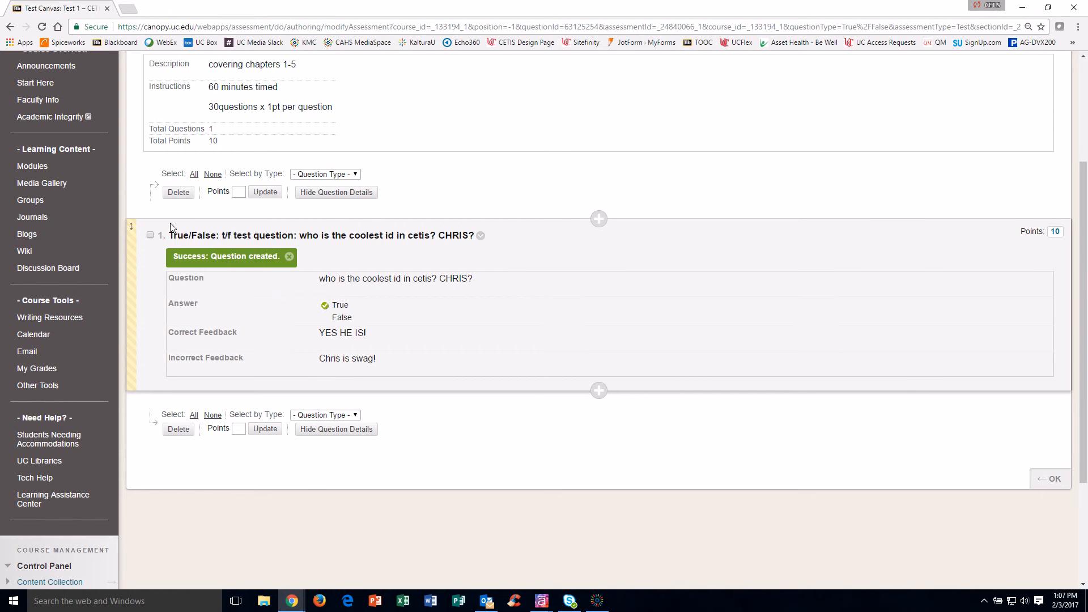
{"action": "left_click", "coordinate": [195, 175]}
{"action": "left_click", "coordinate": [239, 192]}
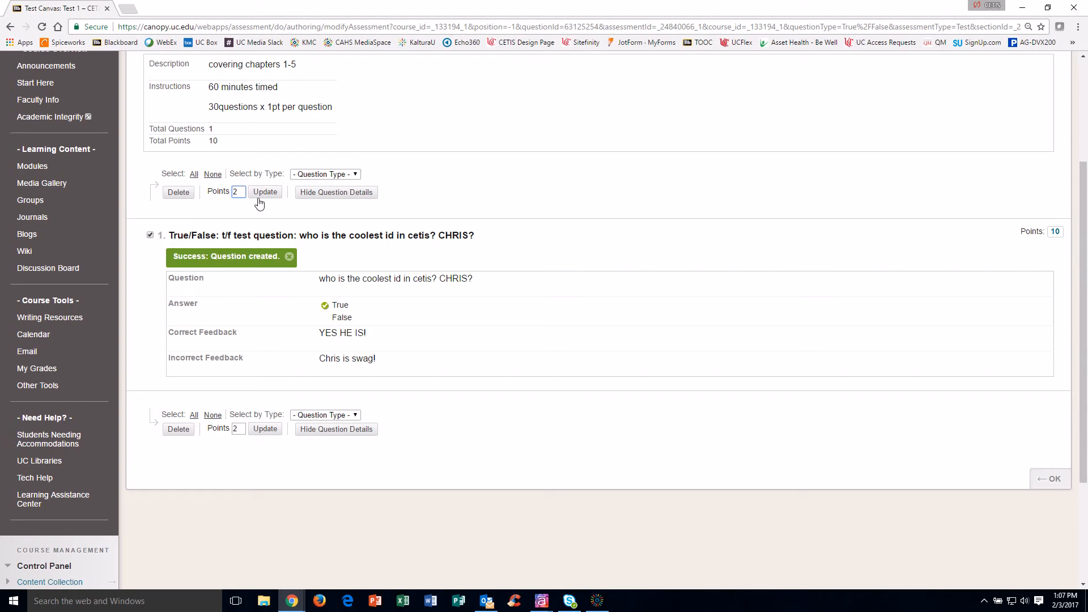
{"action": "left_click", "coordinate": [265, 192]}
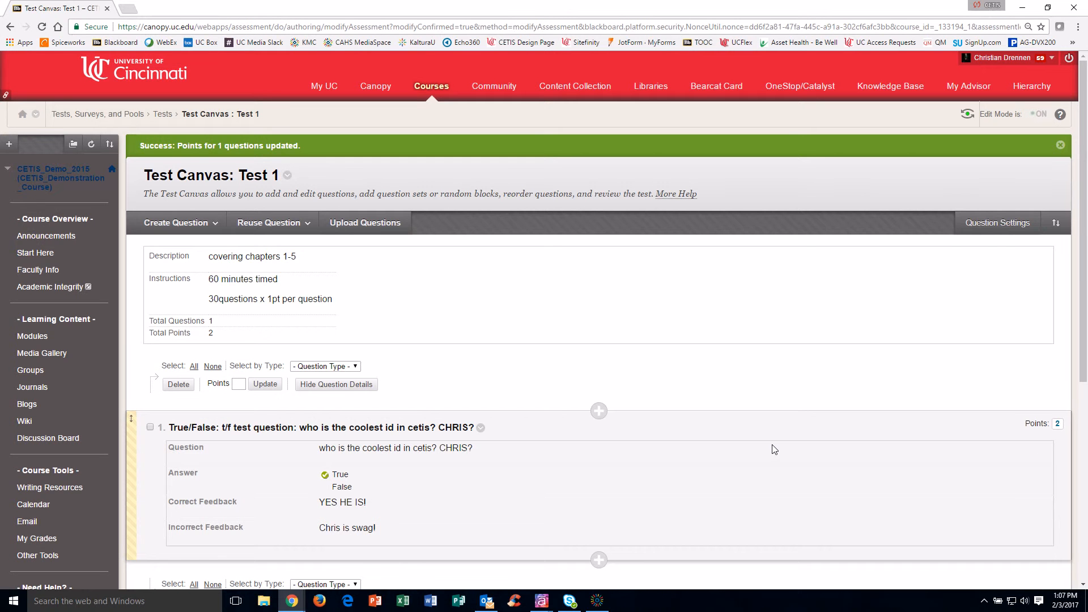
{"action": "scroll", "coordinate": [767, 434], "scroll_direction": "down", "scroll_amount": 3}
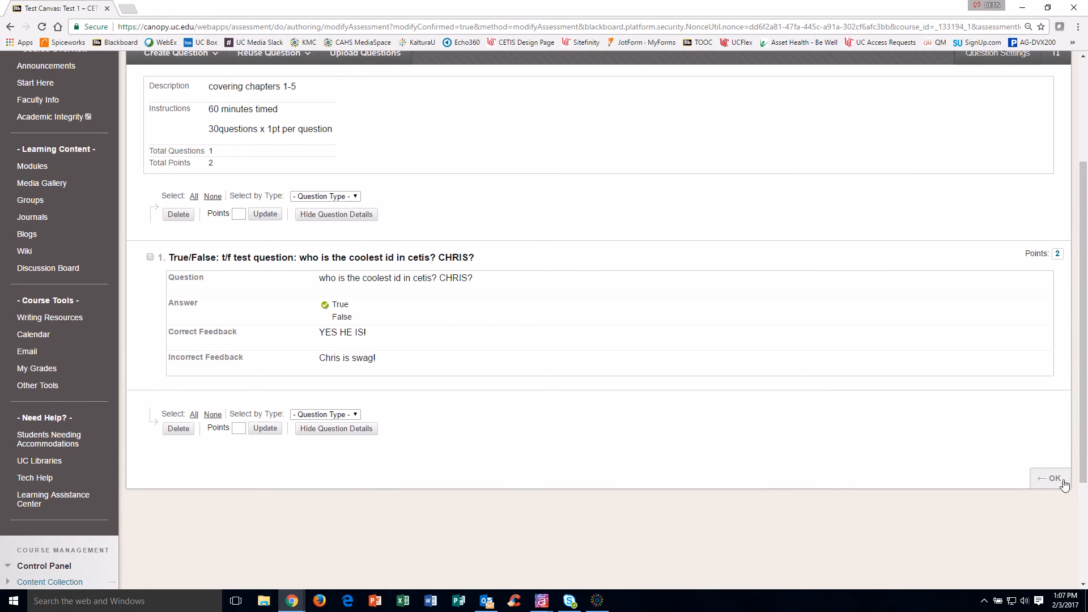
{"action": "left_click", "coordinate": [1053, 479]}
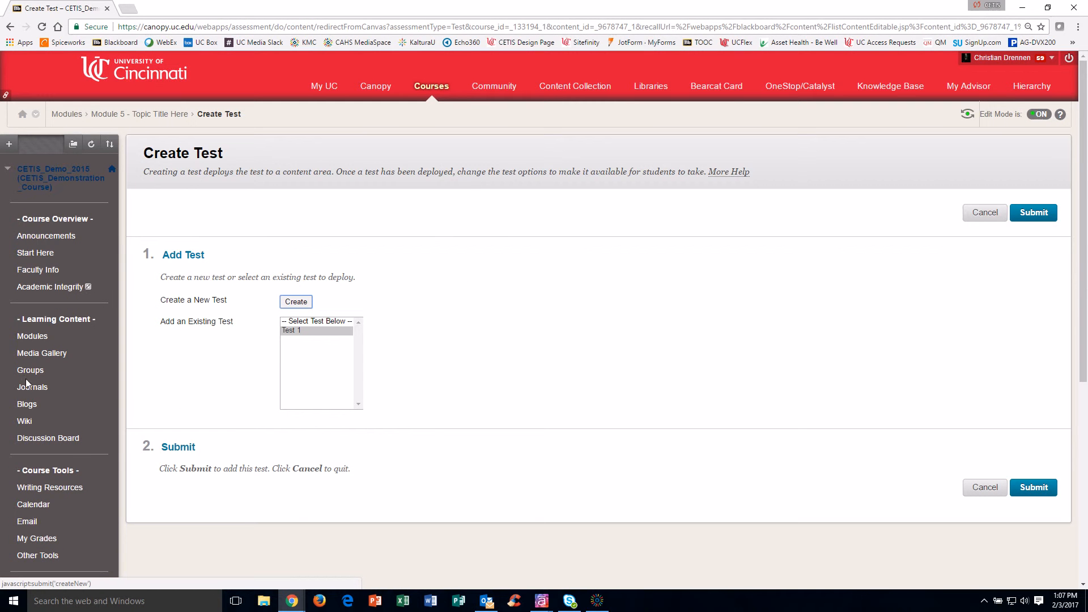
Step: Select Test 1 from the existing tests and submit to deploy it into Module 5
{"action": "left_click", "coordinate": [286, 331]}
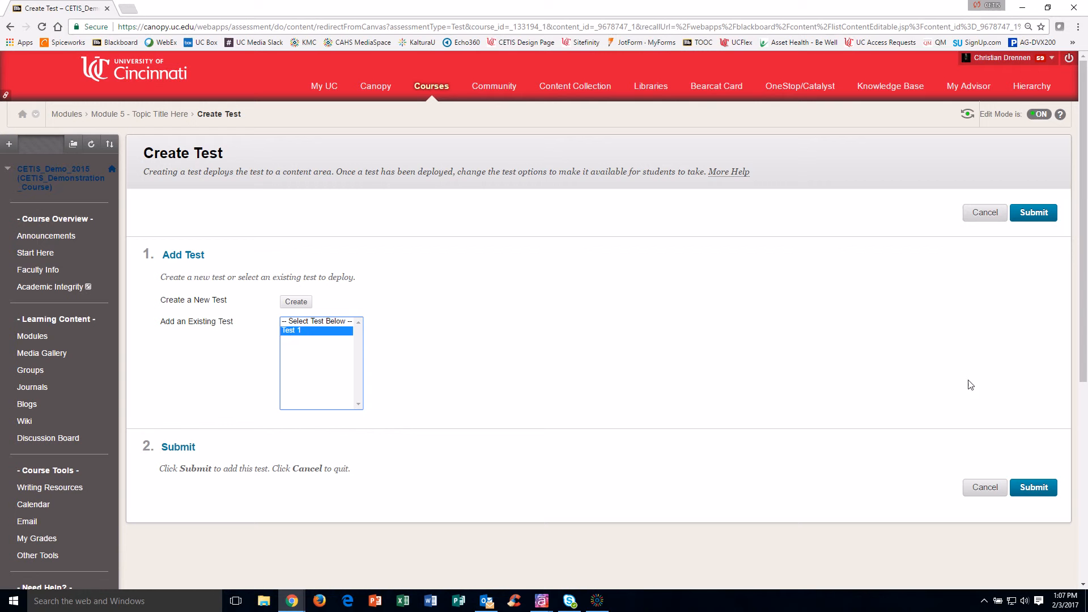
{"action": "left_click", "coordinate": [1039, 488]}
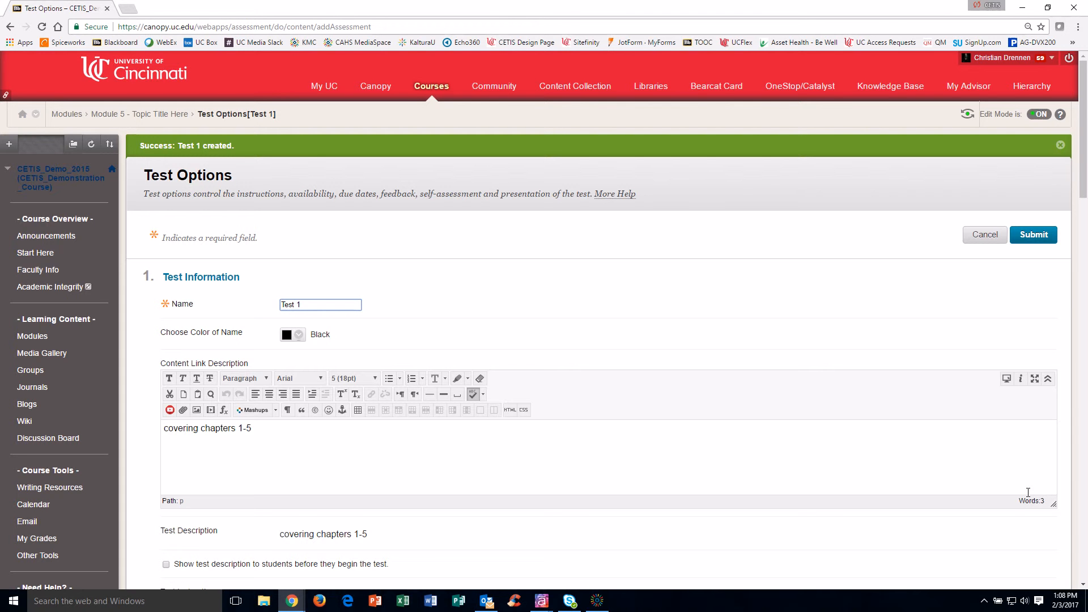
Step: Check 'Show test description' and 'Show Instructions to students' in Test 1's options
{"action": "scroll", "coordinate": [333, 502], "scroll_direction": "down", "scroll_amount": 2}
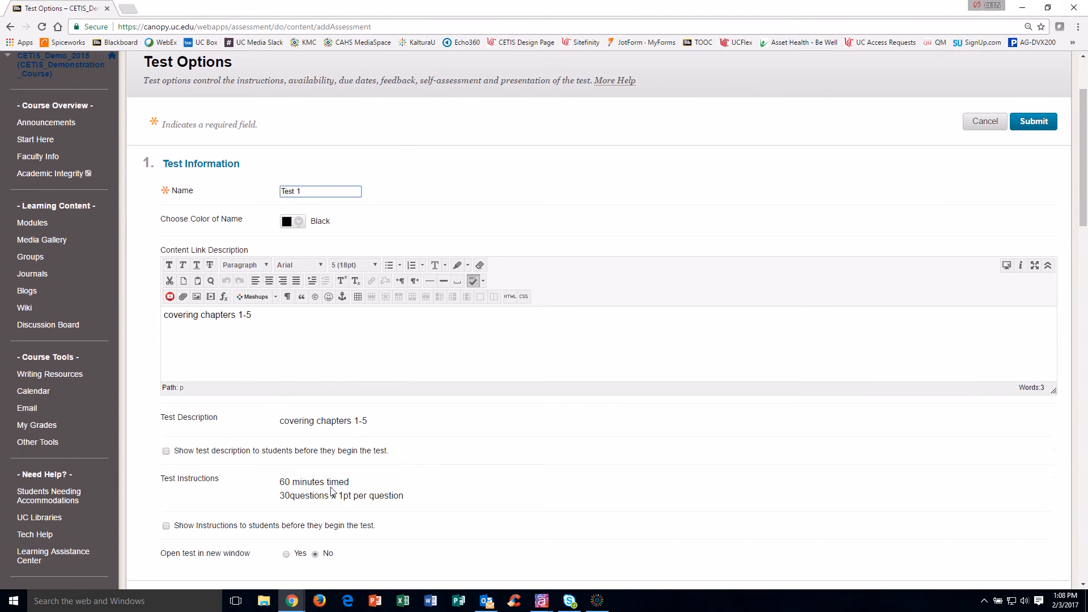
{"action": "scroll", "coordinate": [415, 341], "scroll_direction": "down", "scroll_amount": 2}
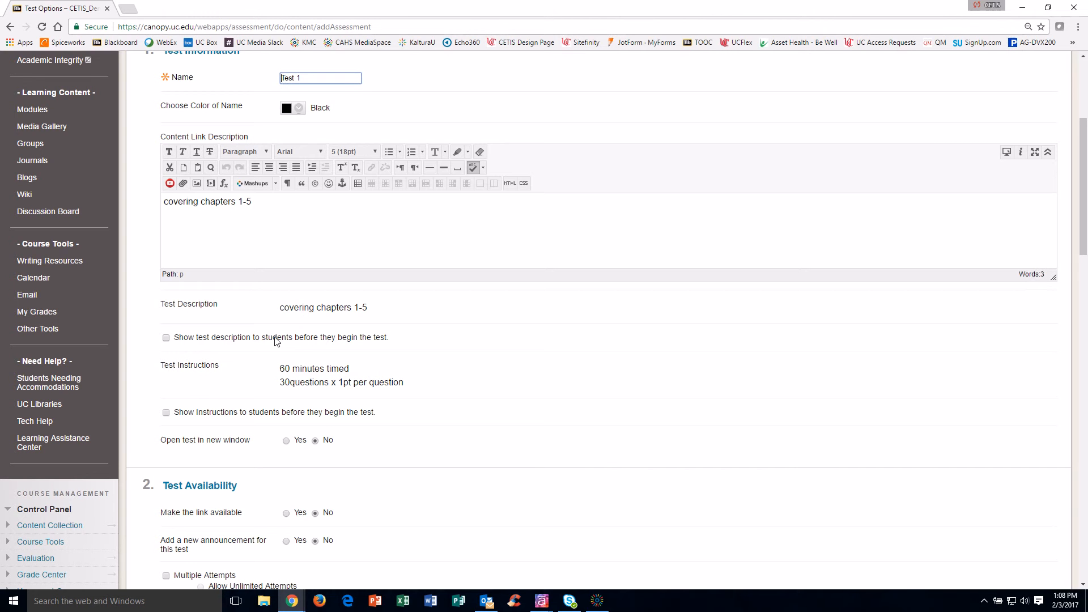
{"action": "left_click", "coordinate": [166, 338]}
{"action": "left_click", "coordinate": [166, 413]}
{"action": "scroll", "coordinate": [179, 438], "scroll_direction": "down", "scroll_amount": 1}
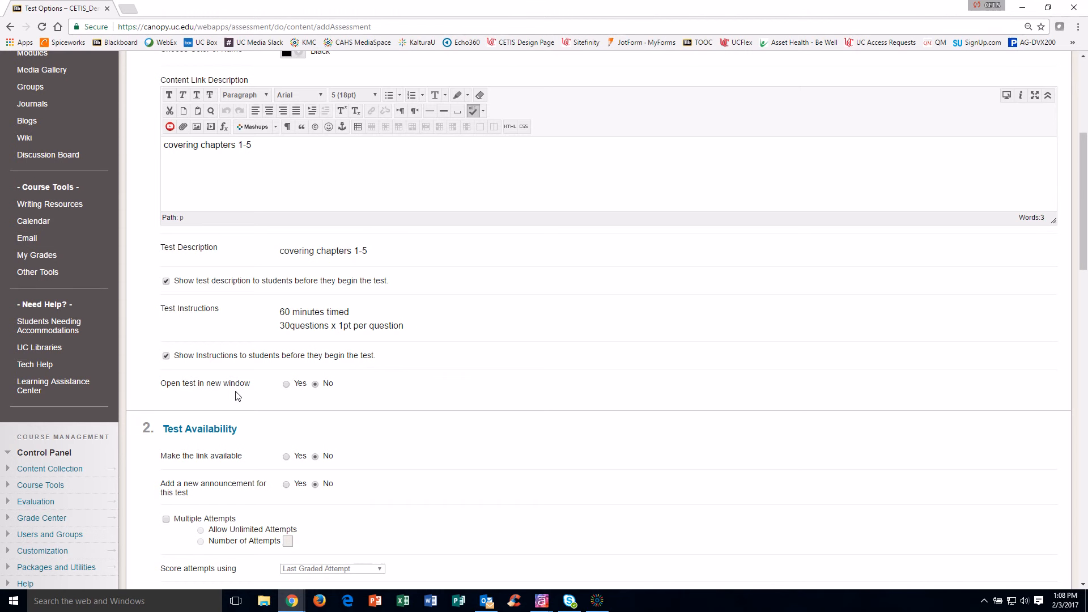
{"action": "scroll", "coordinate": [237, 396], "scroll_direction": "down", "scroll_amount": 2}
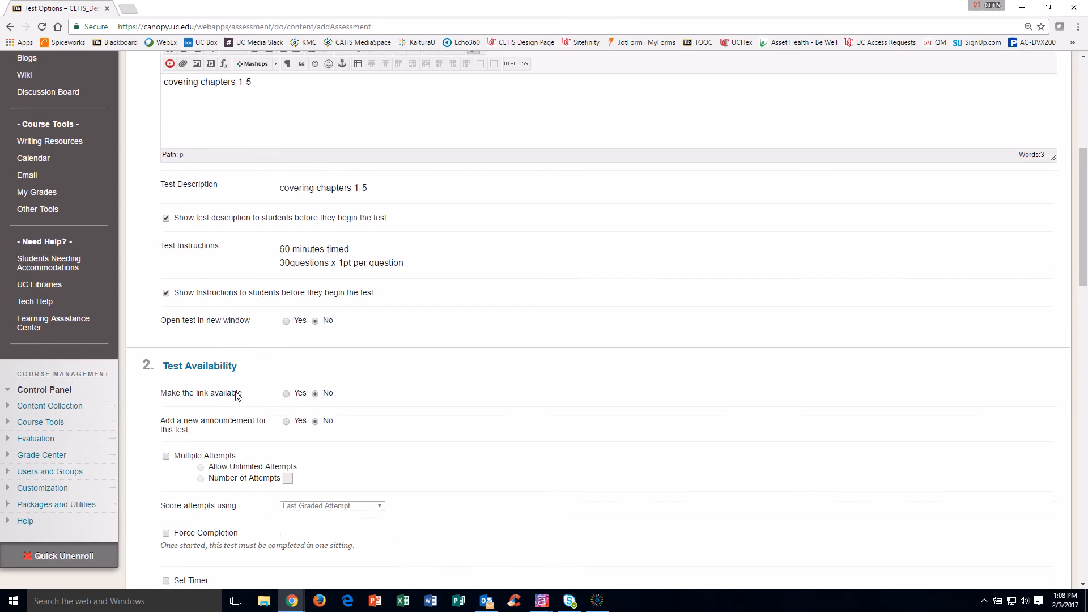
Step: Make Test 1's link available and turn on Force Completion
{"action": "left_click", "coordinate": [286, 344]}
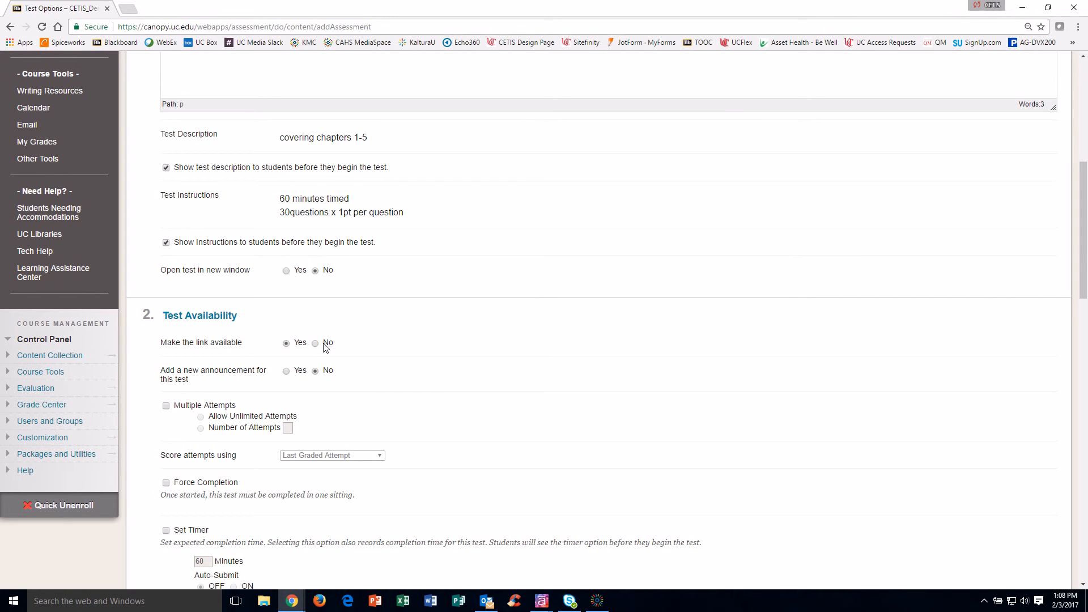
{"action": "scroll", "coordinate": [326, 347], "scroll_direction": "down", "scroll_amount": 2}
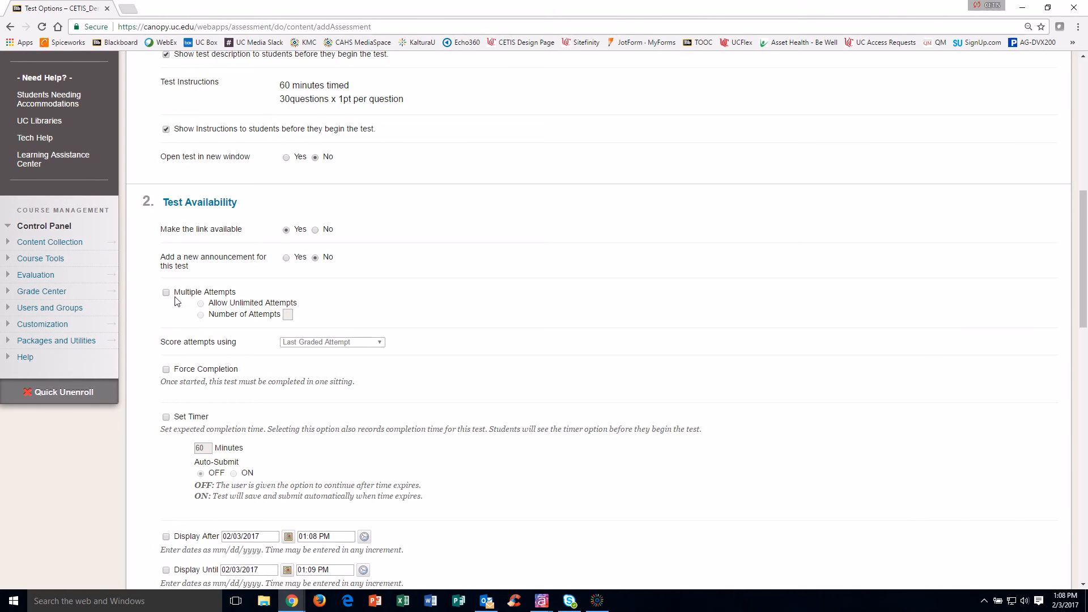
{"action": "scroll", "coordinate": [177, 300], "scroll_direction": "down", "scroll_amount": 1}
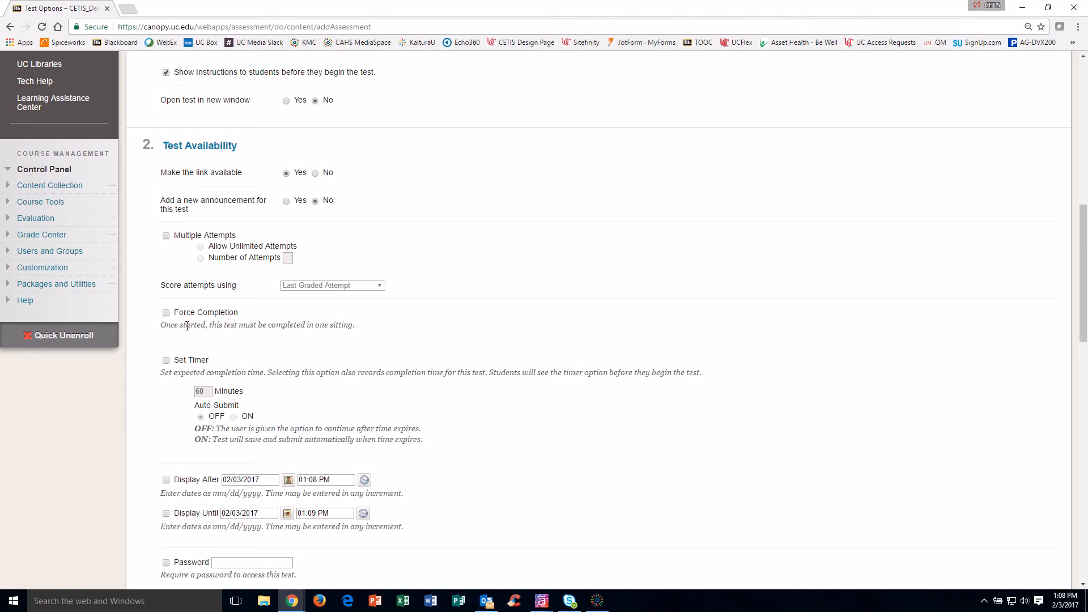
{"action": "left_click", "coordinate": [166, 313]}
{"action": "scroll", "coordinate": [198, 386], "scroll_direction": "down", "scroll_amount": 1}
Step: Set a 5-minute timer with Auto-Submit on
{"action": "left_click", "coordinate": [166, 304]}
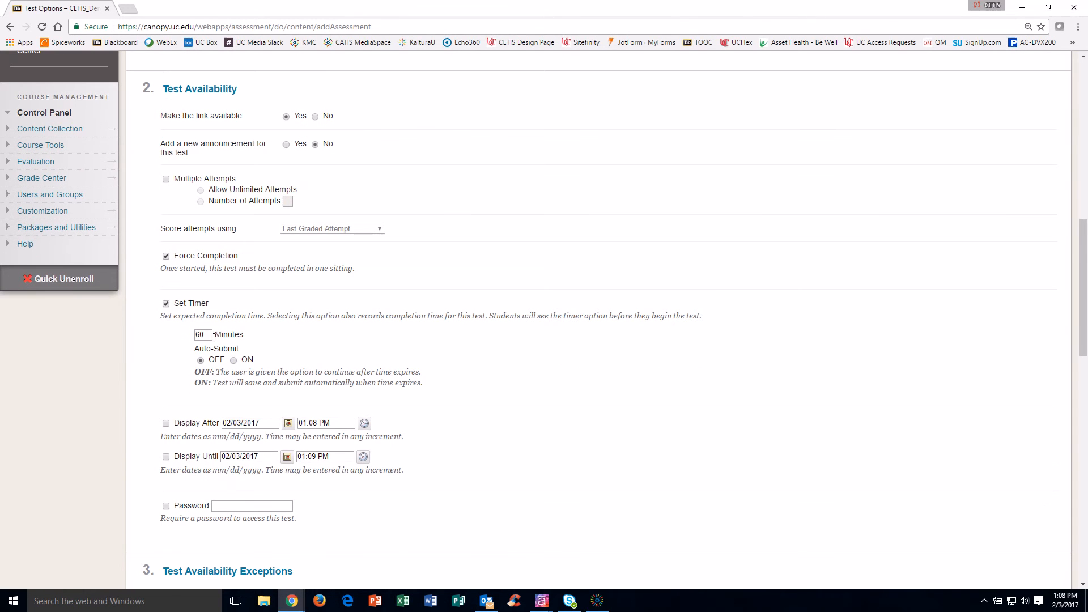
{"action": "left_click", "coordinate": [205, 334]}
{"action": "type", "text": "60"}
{"action": "double_click", "coordinate": [208, 336]}
{"action": "type", "text": "5"}
{"action": "left_click", "coordinate": [233, 361]}
{"action": "scroll", "coordinate": [178, 342], "scroll_direction": "down", "scroll_amount": 2}
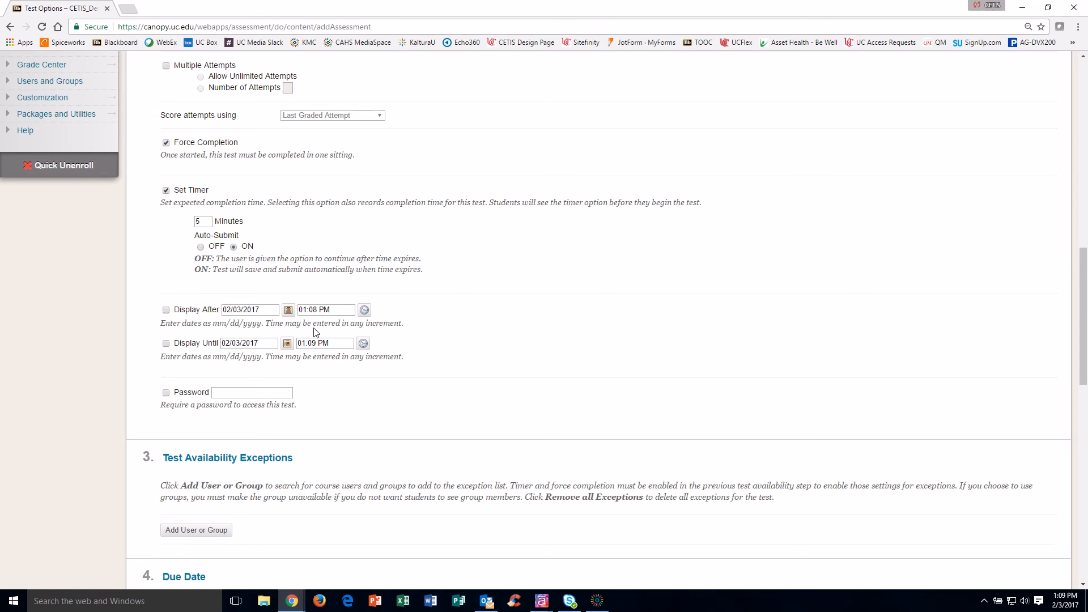
{"action": "scroll", "coordinate": [317, 337], "scroll_direction": "down", "scroll_amount": 1}
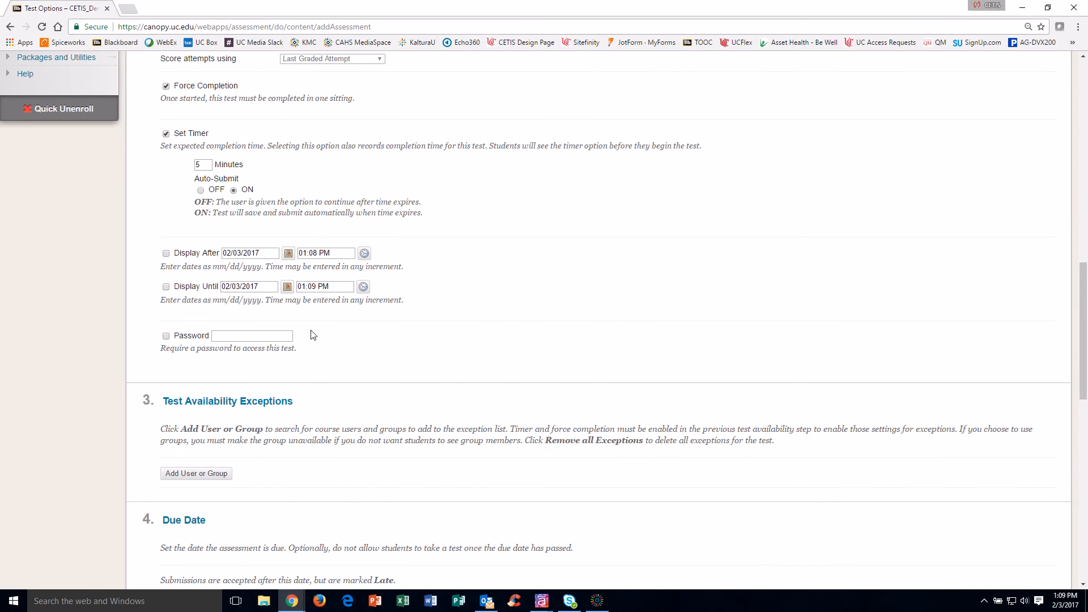
Step: Set Test 1's due date to 02/03/2017 at 11:59 PM
{"action": "scroll", "coordinate": [310, 335], "scroll_direction": "down", "scroll_amount": 3}
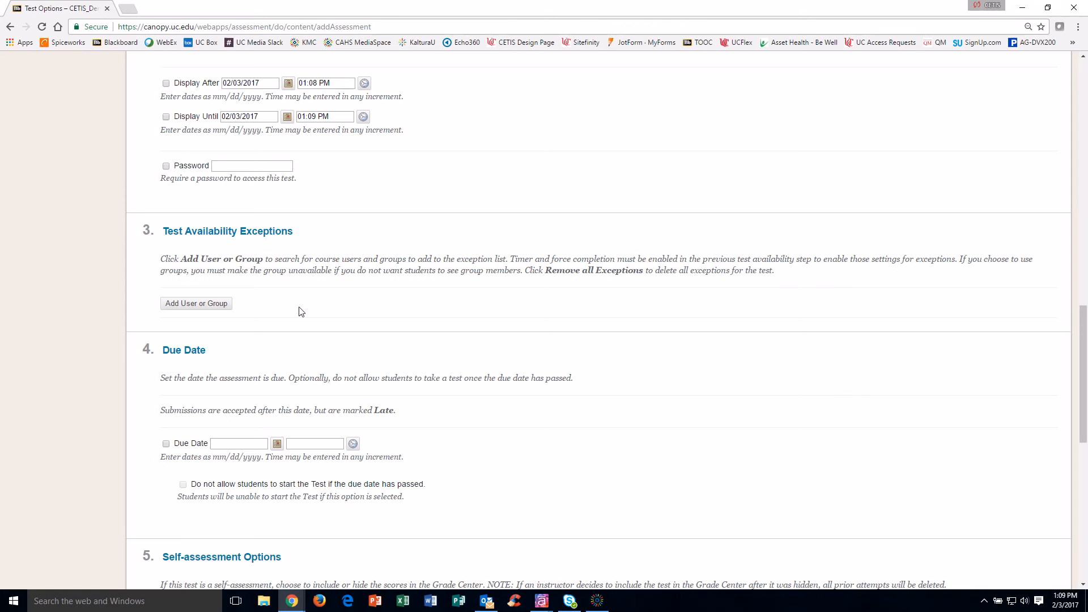
{"action": "scroll", "coordinate": [301, 312], "scroll_direction": "down", "scroll_amount": 5}
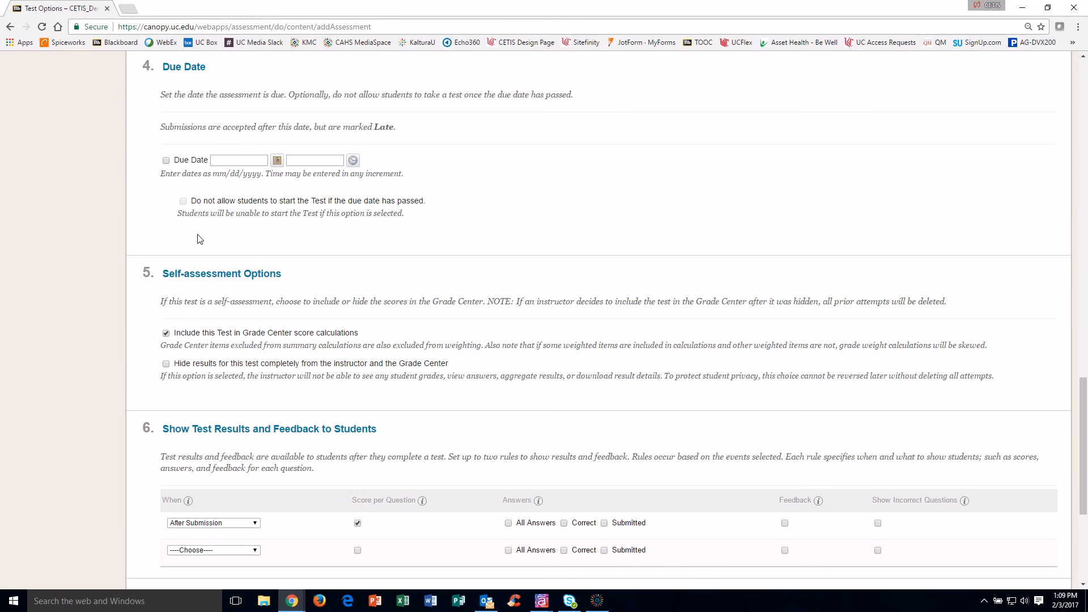
{"action": "left_click", "coordinate": [166, 161]}
{"action": "left_click", "coordinate": [279, 161]}
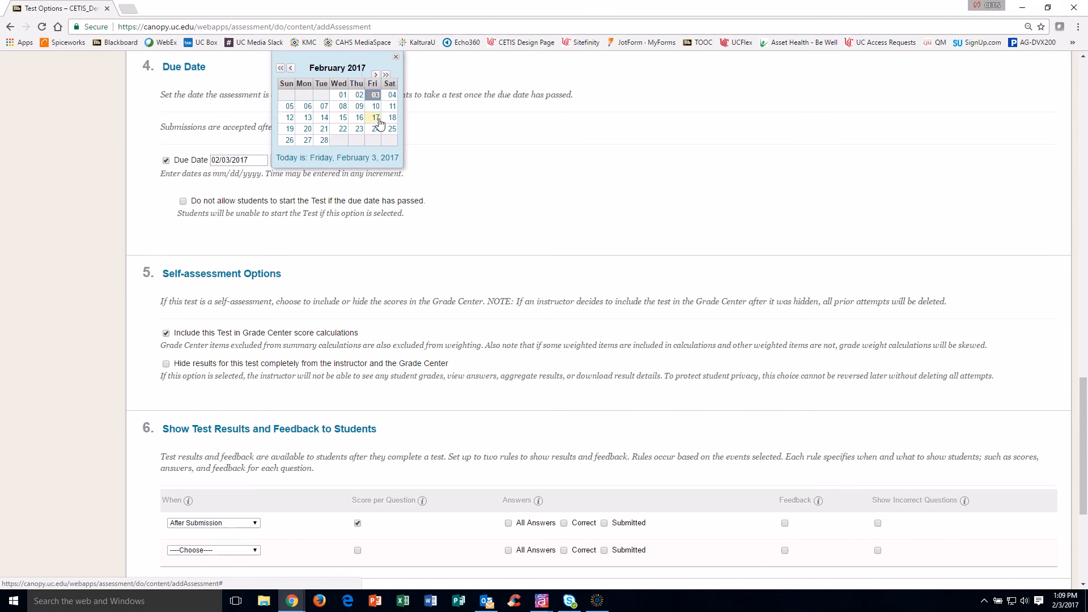
{"action": "left_click", "coordinate": [485, 144]}
{"action": "left_click", "coordinate": [353, 161]}
{"action": "scroll", "coordinate": [391, 113], "scroll_direction": "down", "scroll_amount": 10}
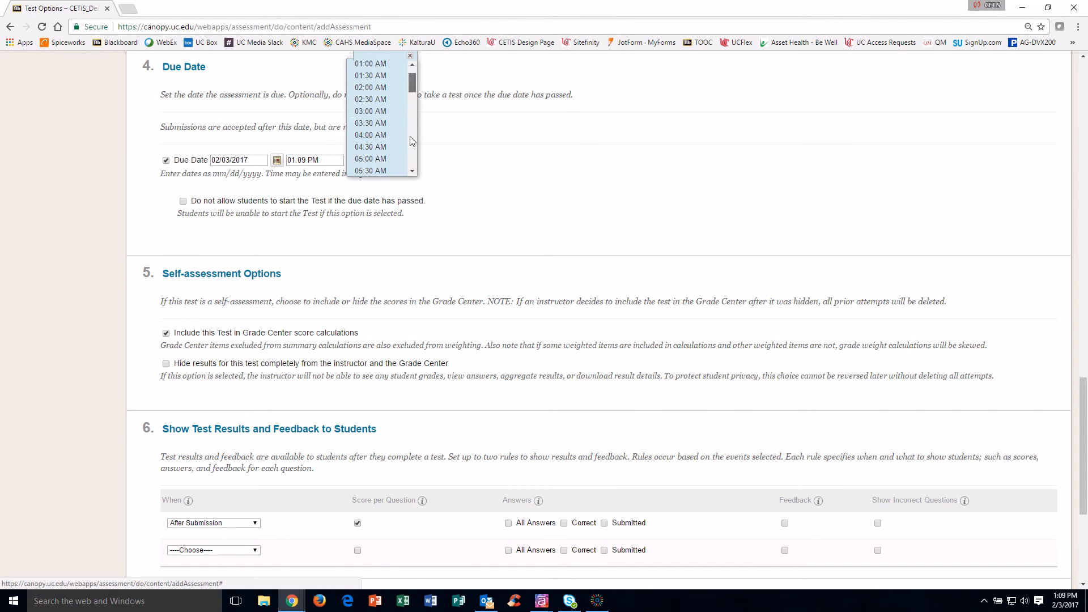
{"action": "left_click", "coordinate": [385, 169]}
{"action": "left_click", "coordinate": [479, 214]}
Step: Block students from starting the test once the due date has passed
{"action": "scroll", "coordinate": [483, 224], "scroll_direction": "down", "scroll_amount": 1}
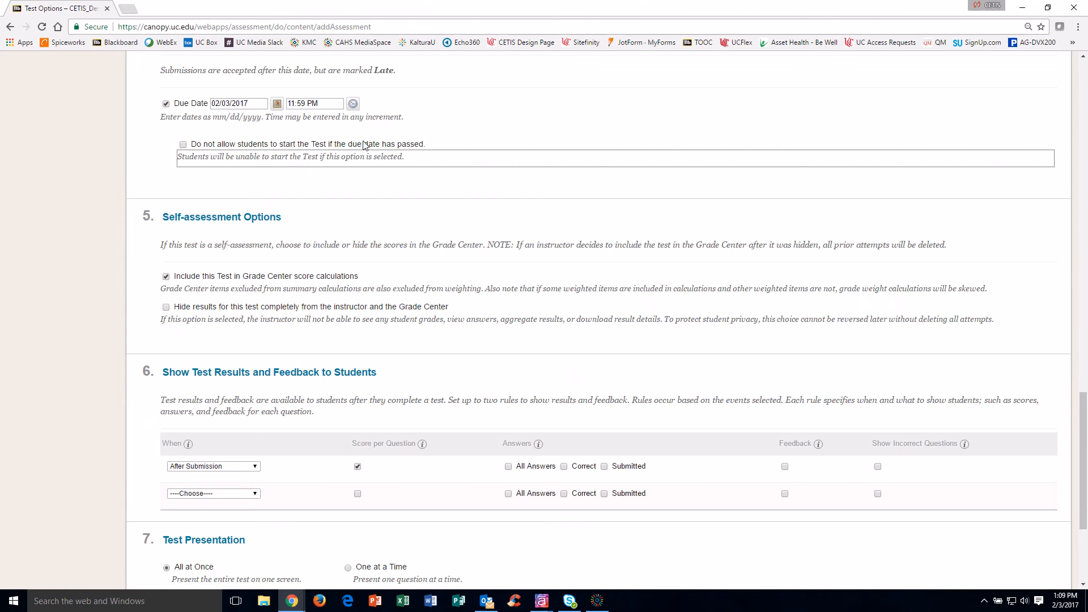
{"action": "left_click", "coordinate": [185, 145]}
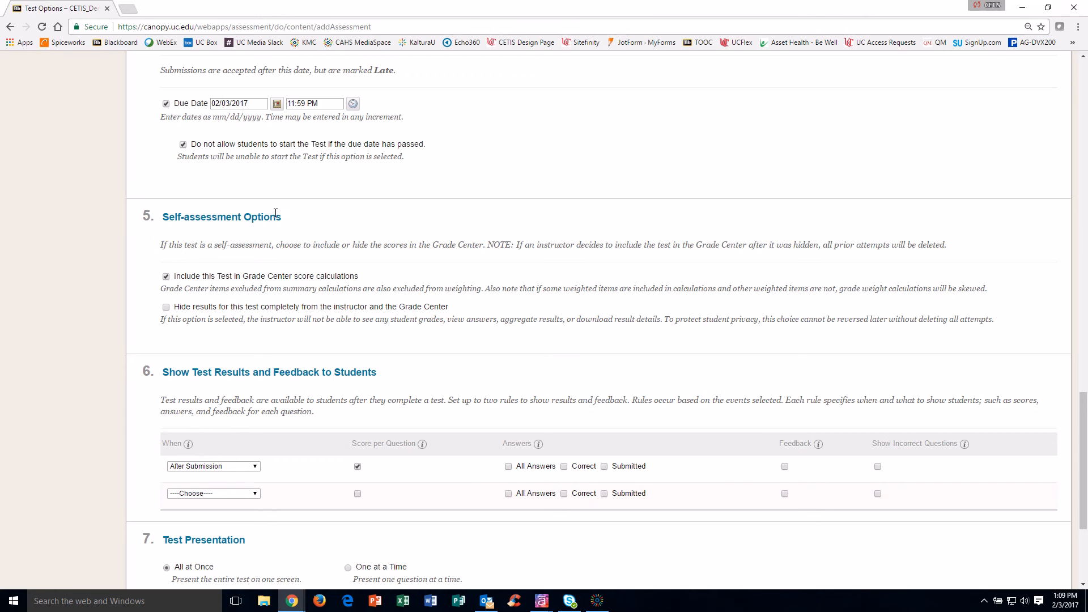
{"action": "scroll", "coordinate": [275, 213], "scroll_direction": "down", "scroll_amount": 2}
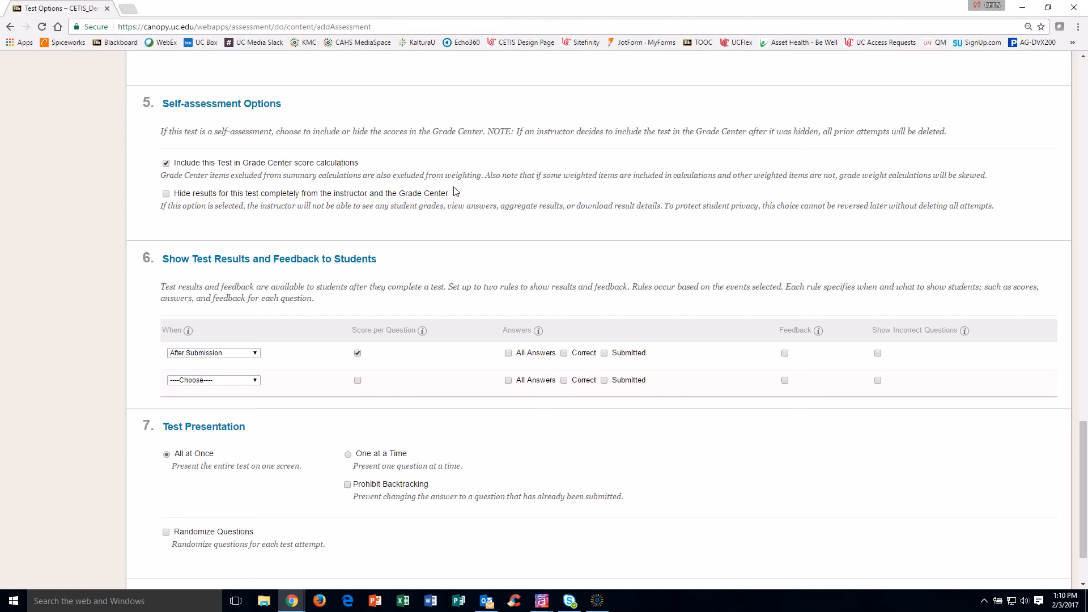
Step: Make the second results rule show all answers and feedback on February 5, 2017
{"action": "mouse_move", "coordinate": [160, 206]}
{"action": "left_mouse_down"}
{"action": "mouse_move", "coordinate": [351, 204]}
{"action": "mouse_move", "coordinate": [173, 193]}
{"action": "left_mouse_up"}
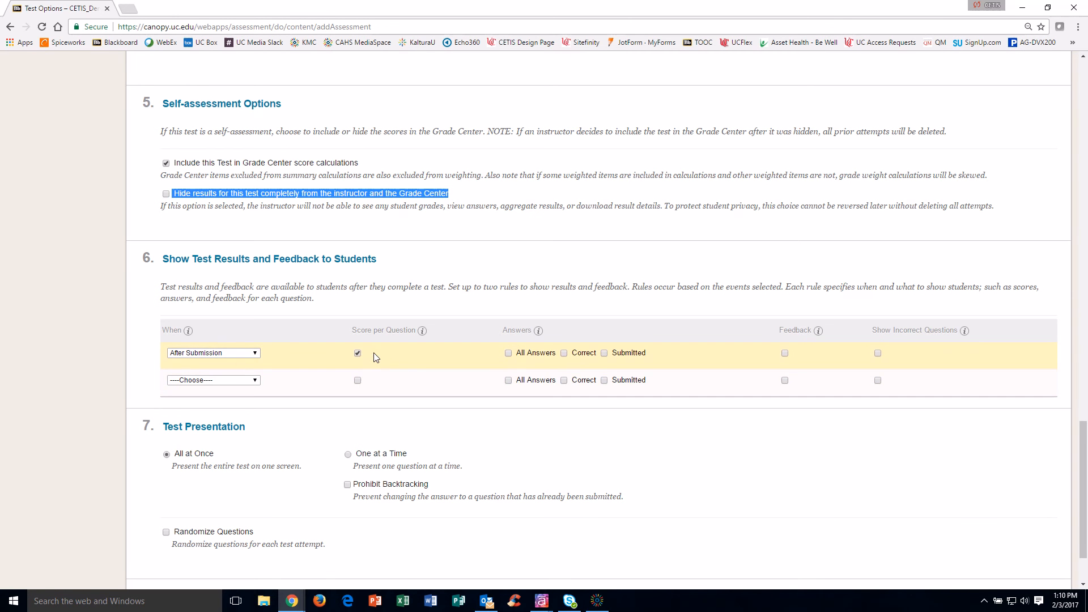
{"action": "left_click", "coordinate": [215, 380]}
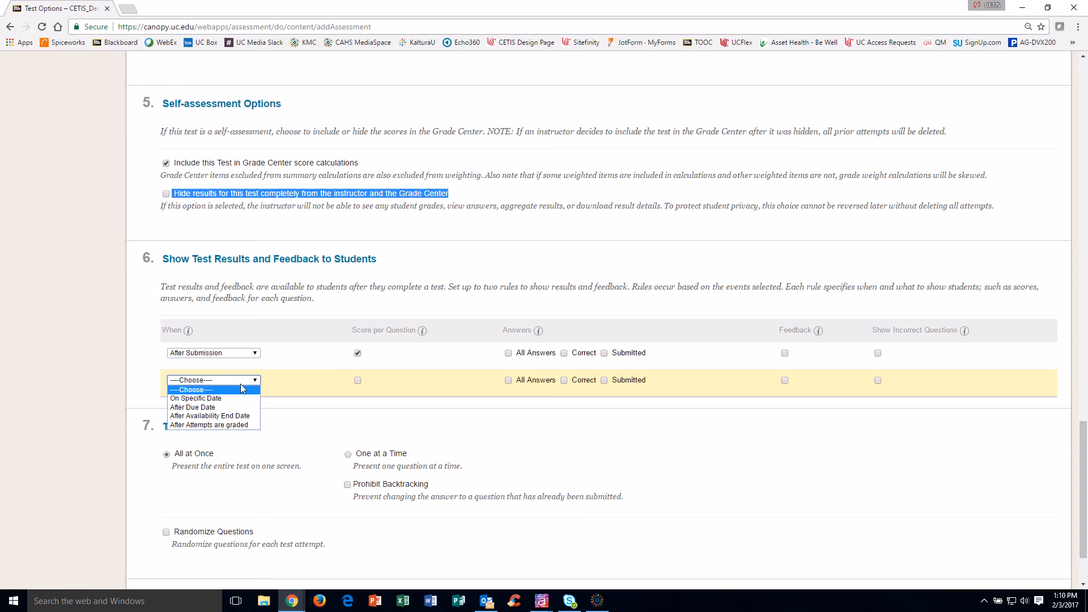
{"action": "left_click", "coordinate": [237, 404]}
{"action": "left_click", "coordinate": [234, 392]}
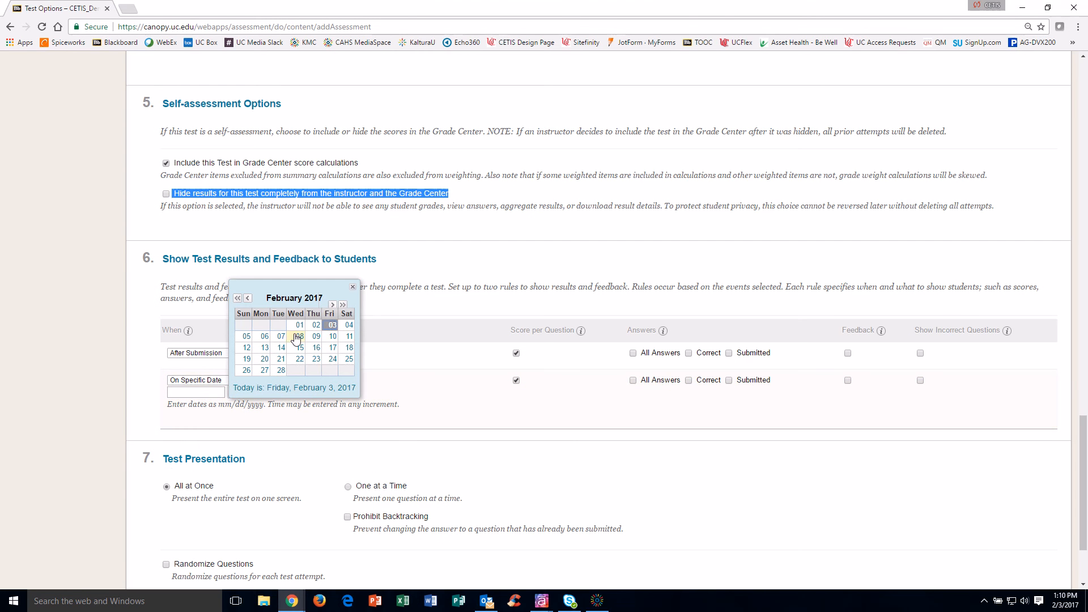
{"action": "left_click", "coordinate": [247, 336]}
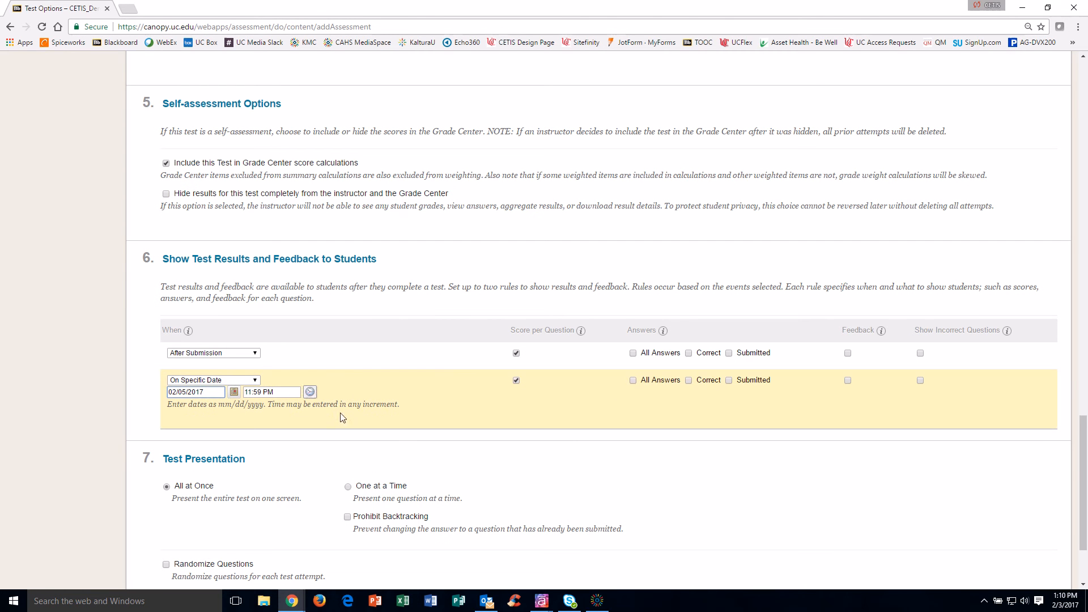
{"action": "left_click", "coordinate": [634, 381]}
{"action": "left_click", "coordinate": [848, 380]}
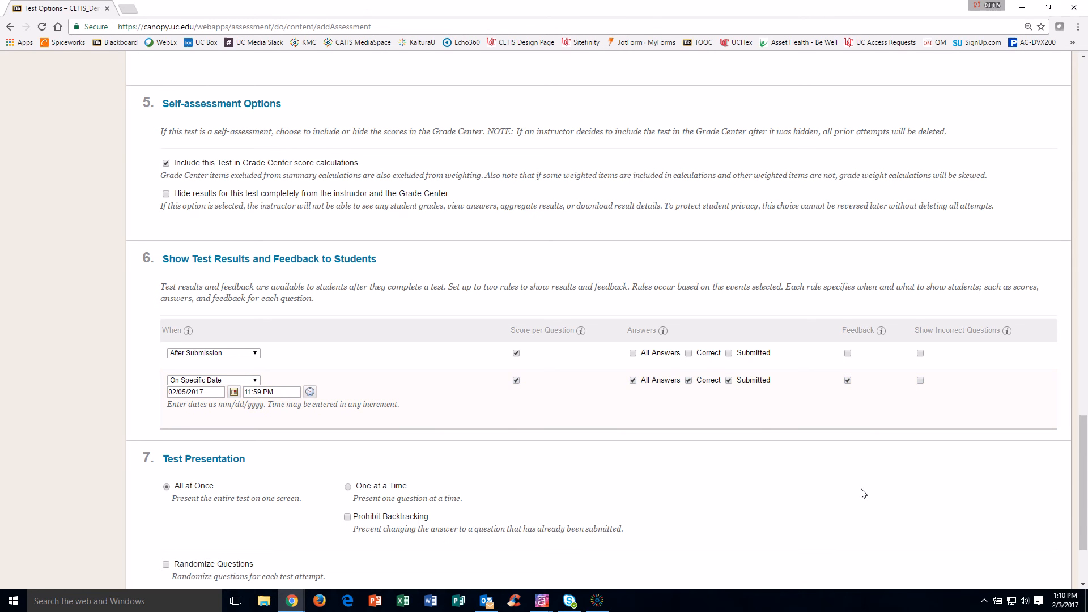
{"action": "scroll", "coordinate": [860, 490], "scroll_direction": "down", "scroll_amount": 3}
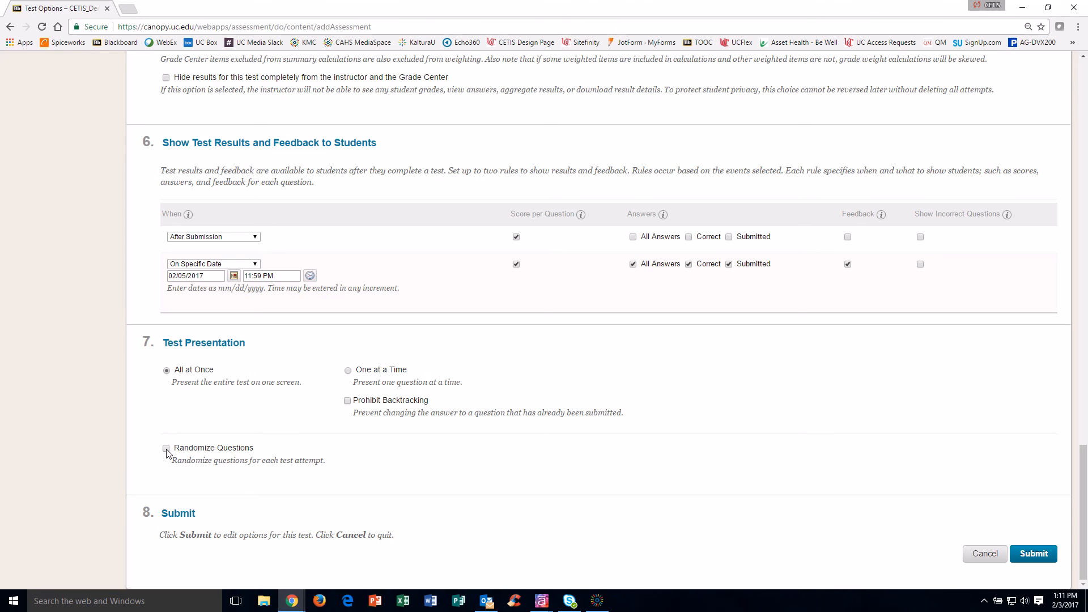
Step: Submit Test 1's options and scroll Module 5 to find Test 1 under Assessment
{"action": "left_click", "coordinate": [1033, 554]}
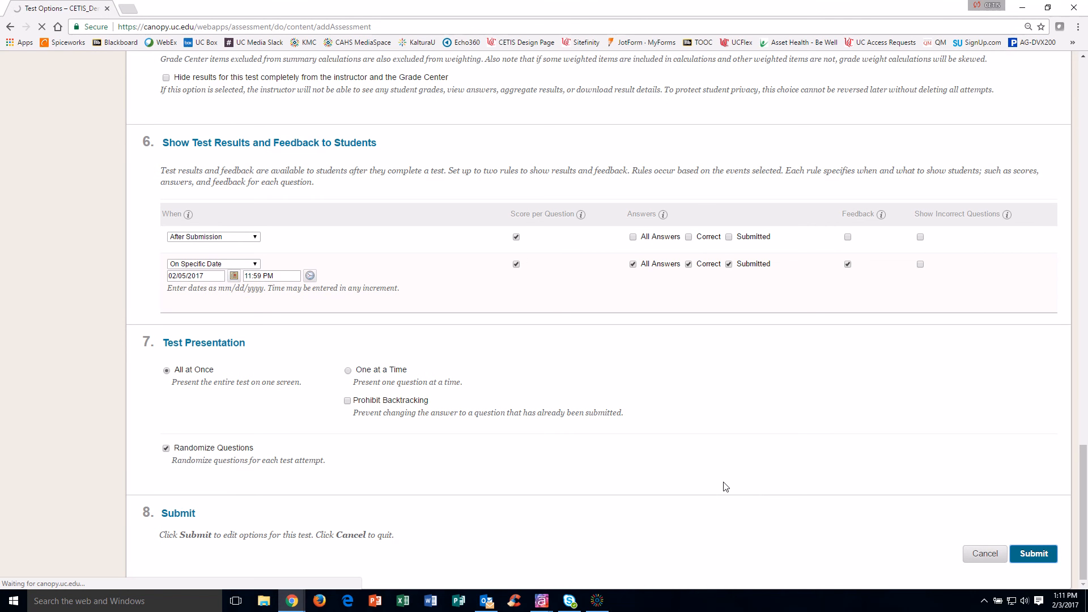
{"action": "scroll", "coordinate": [501, 528], "scroll_direction": "down", "scroll_amount": 10}
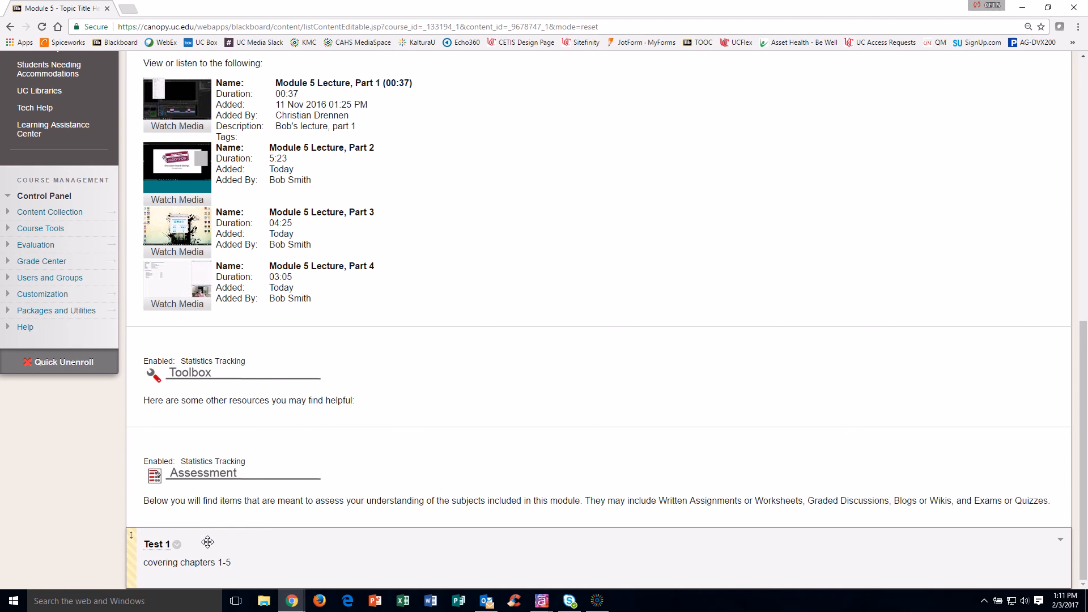
Step: Create advanced adaptive release Rule 1 for Test 1 and add a Grade criterion to it
{"action": "left_click", "coordinate": [176, 544]}
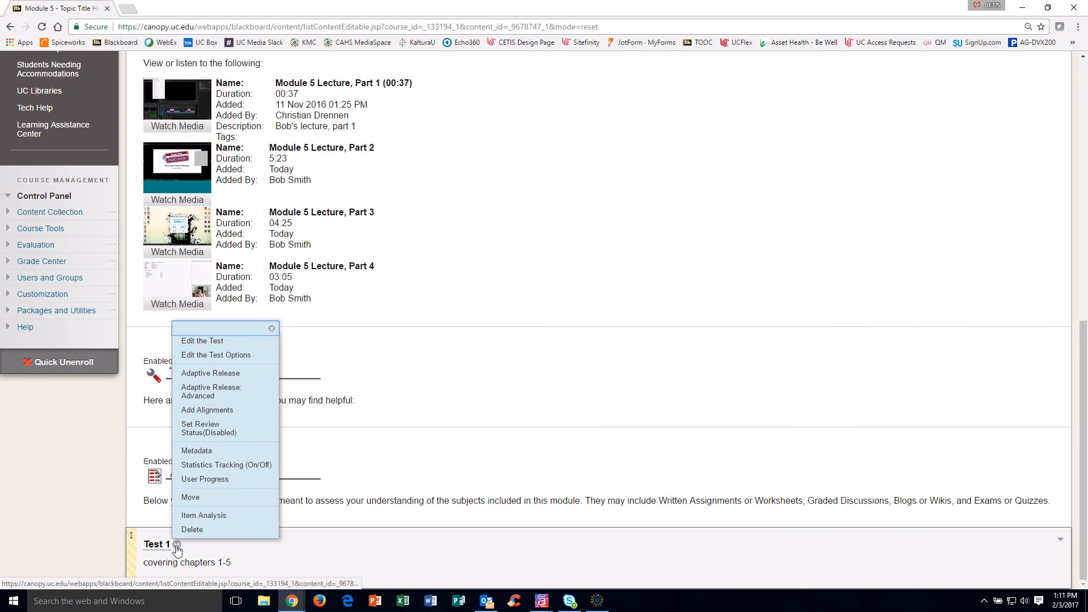
{"action": "left_click", "coordinate": [227, 393]}
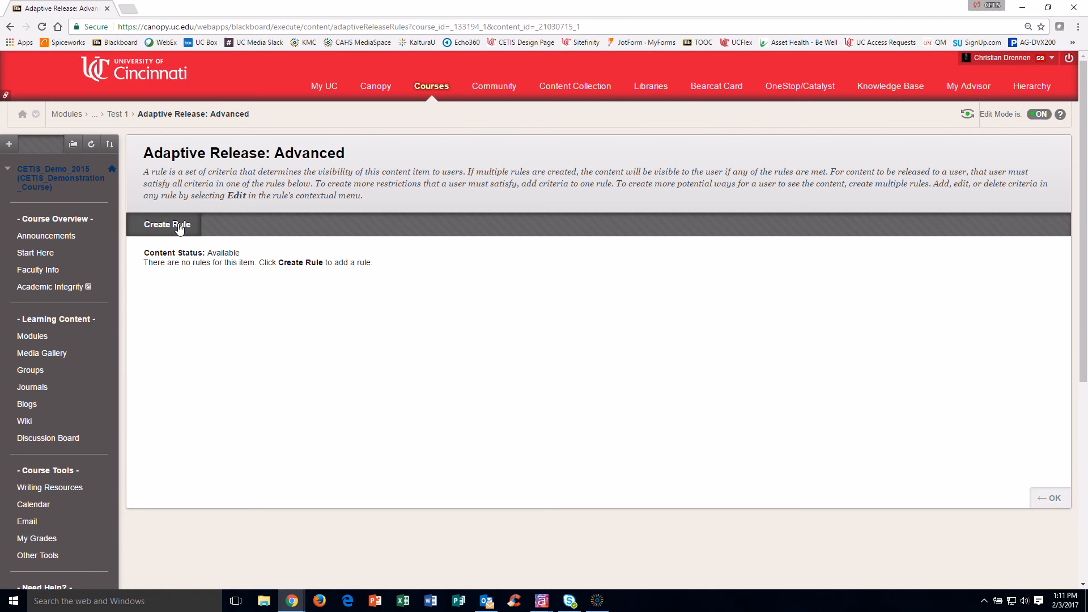
{"action": "left_click", "coordinate": [178, 223]}
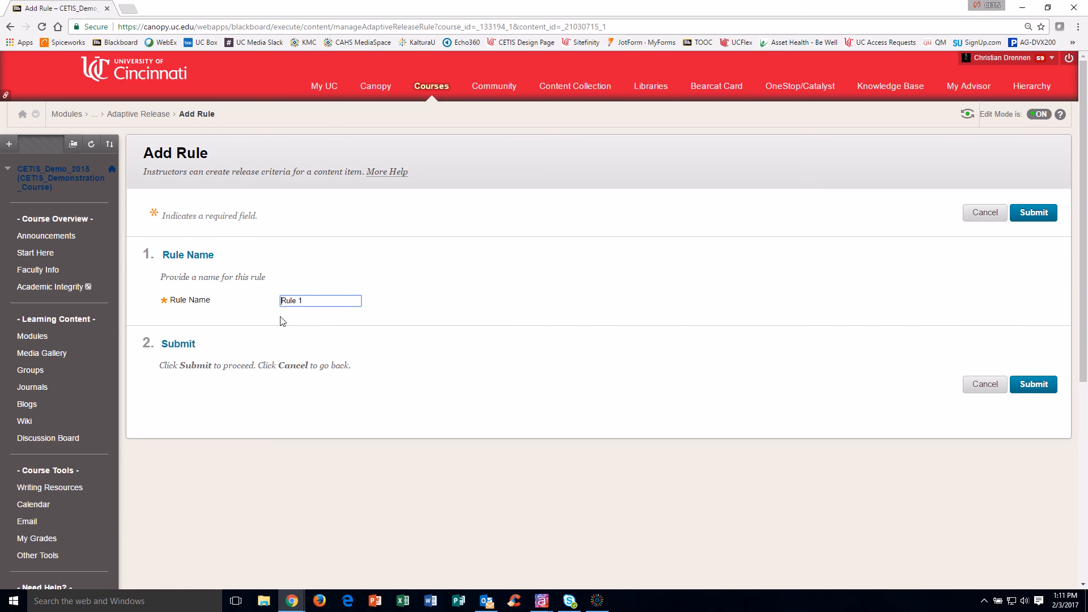
{"action": "left_click", "coordinate": [1042, 388]}
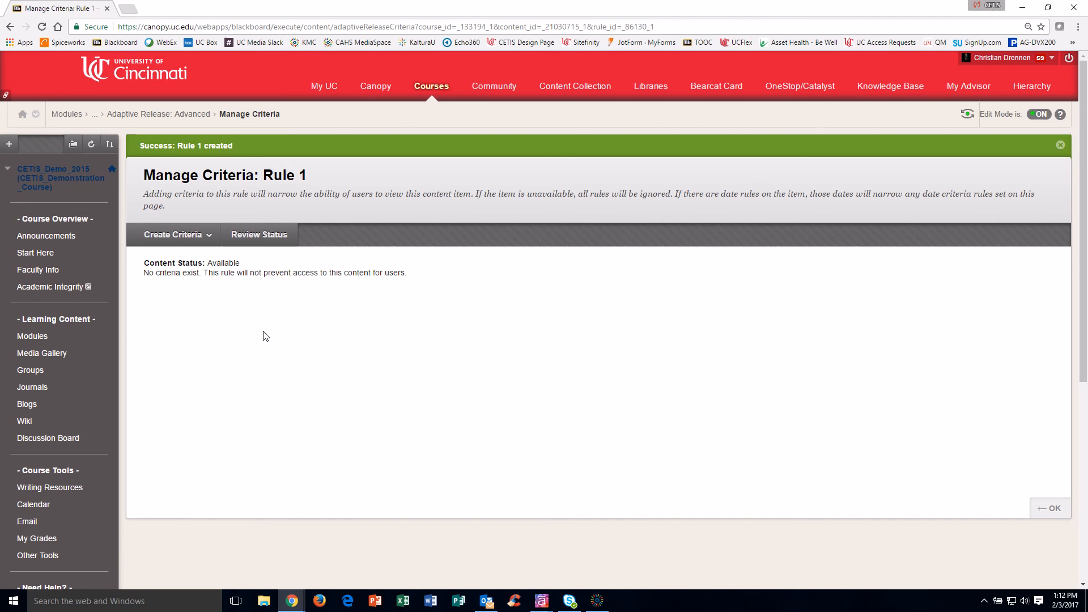
{"action": "left_click", "coordinate": [208, 235]}
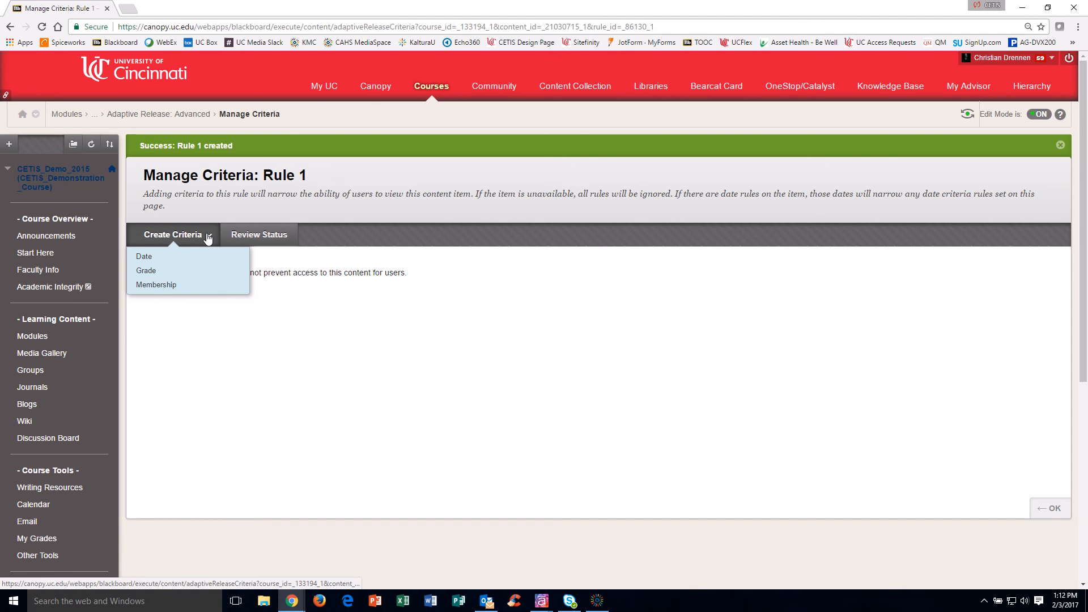
{"action": "left_click", "coordinate": [169, 273]}
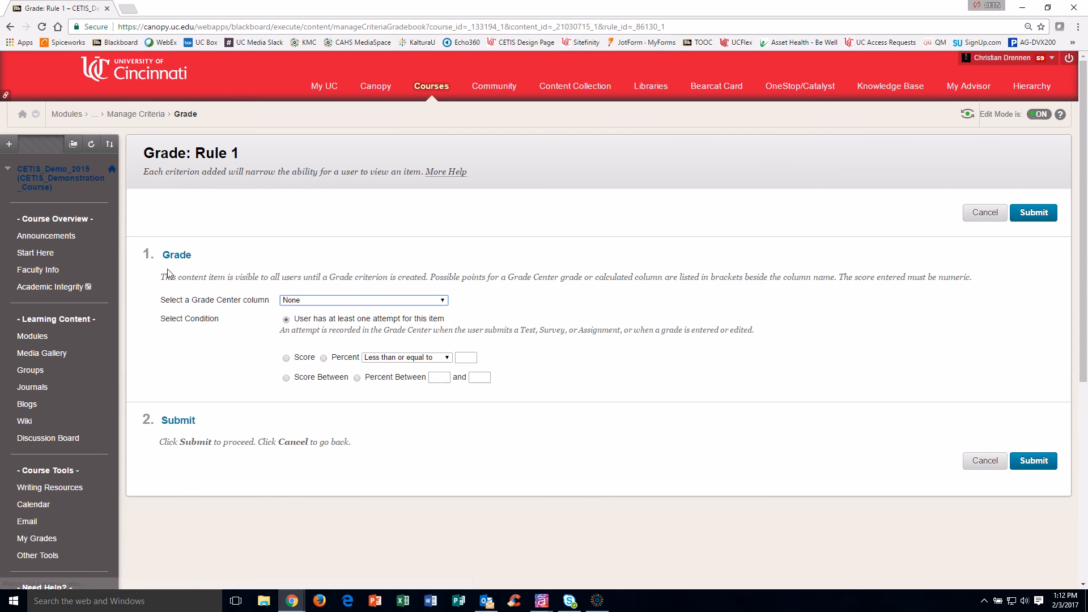
Step: Base Rule 1's Grade criterion on the Assignment 1 column with the attempt condition, then save
{"action": "left_click", "coordinate": [385, 300]}
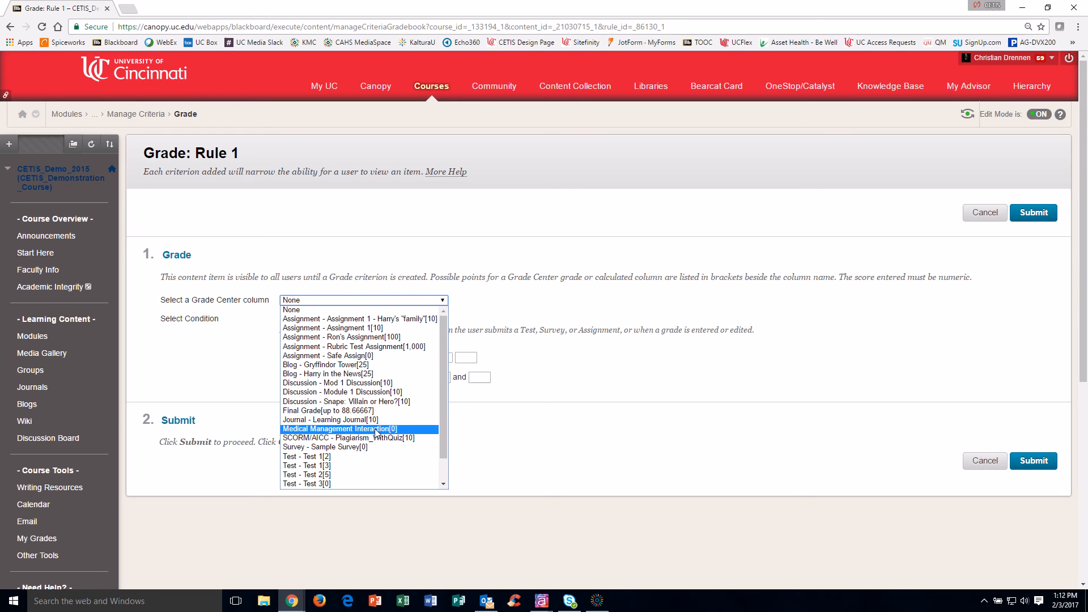
{"action": "left_click", "coordinate": [367, 319]}
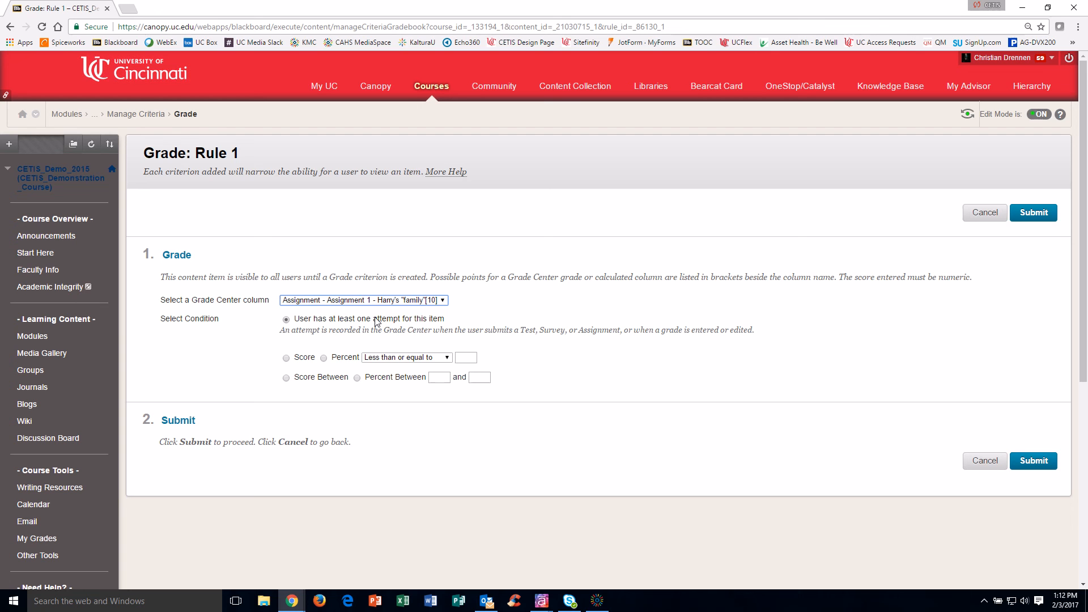
{"action": "left_click", "coordinate": [1039, 461]}
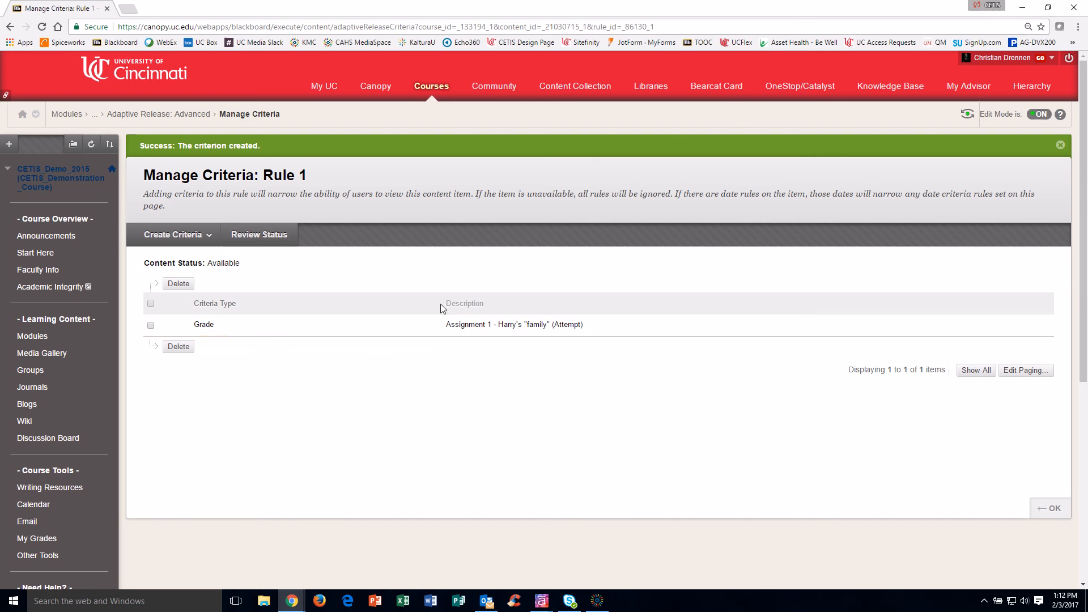
{"action": "left_click", "coordinate": [1051, 513]}
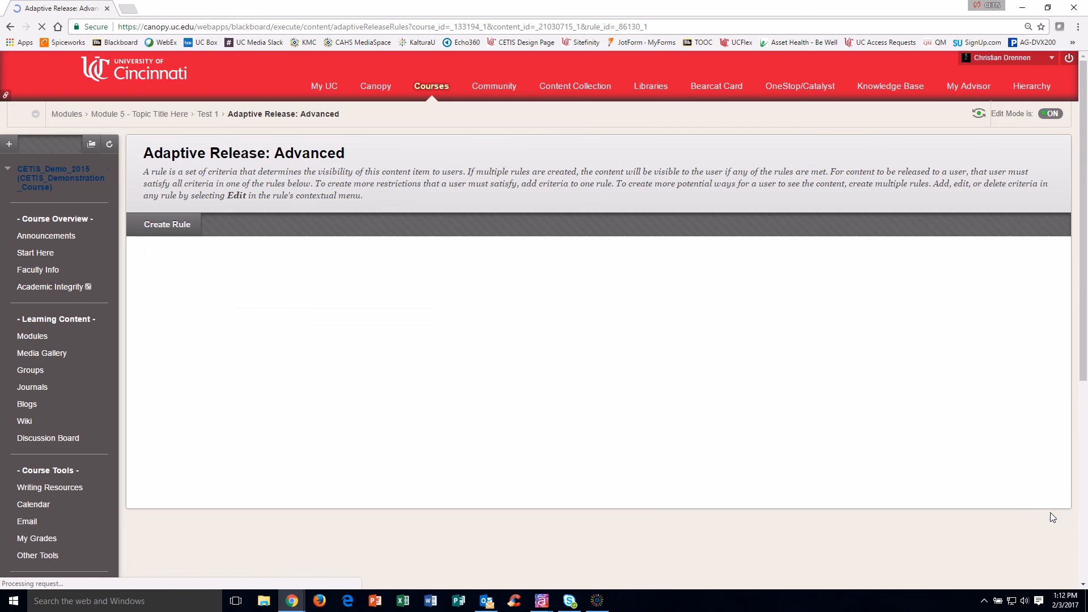
{"action": "left_click", "coordinate": [1038, 497]}
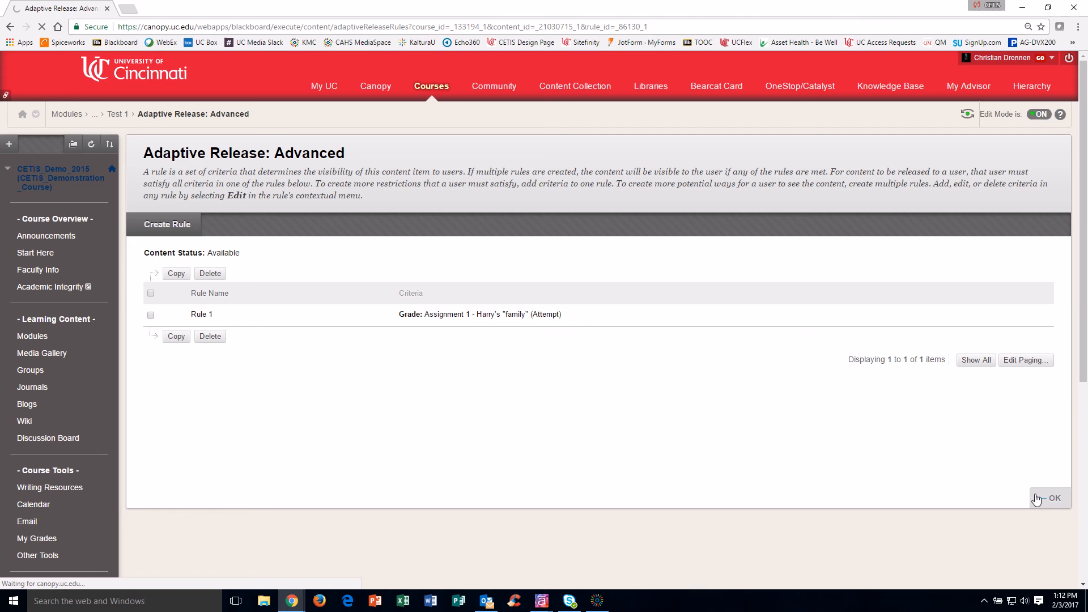